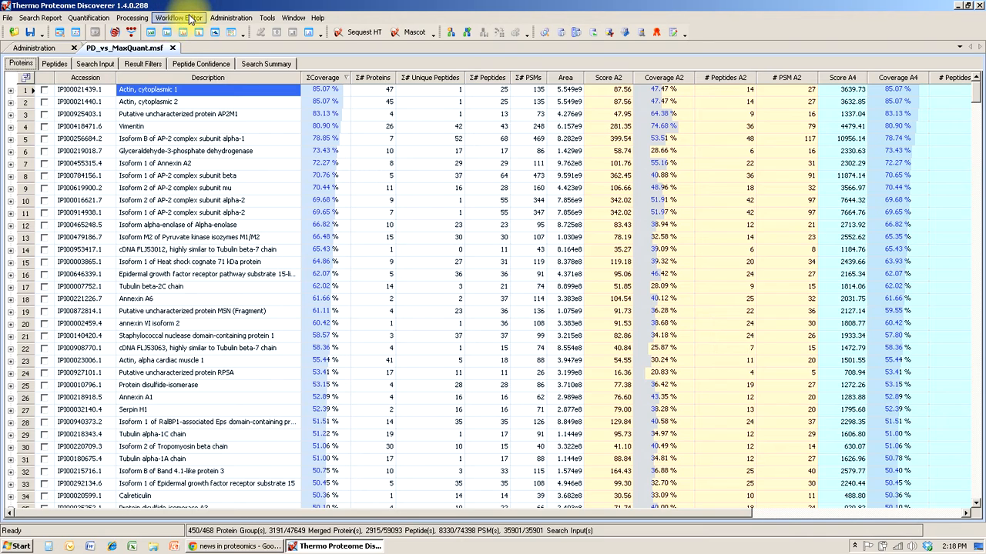
Step: Create a new workflow and add a Spectrum Files node with a Spectrum Selector node below it
{"action": "left_click", "coordinate": [195, 19]}
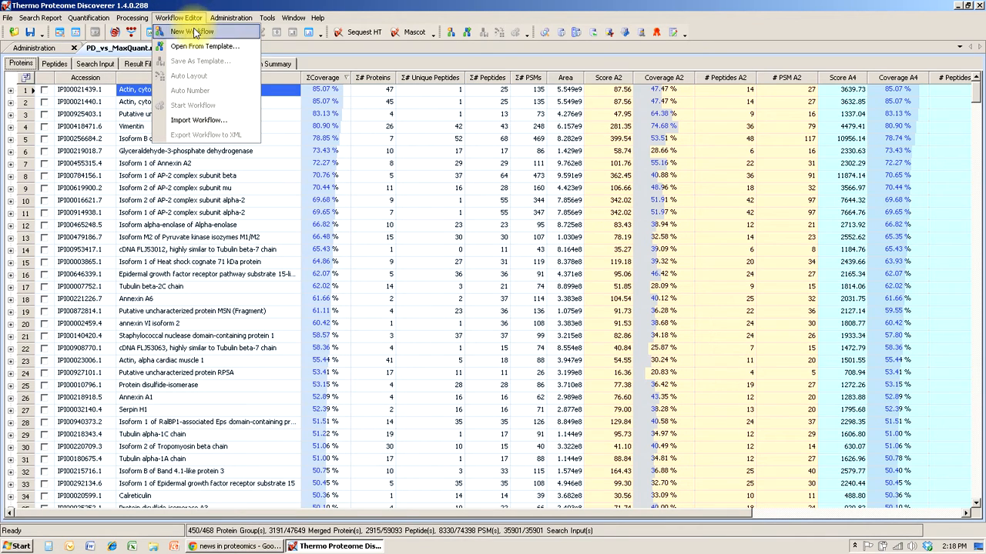
{"action": "left_click", "coordinate": [195, 32]}
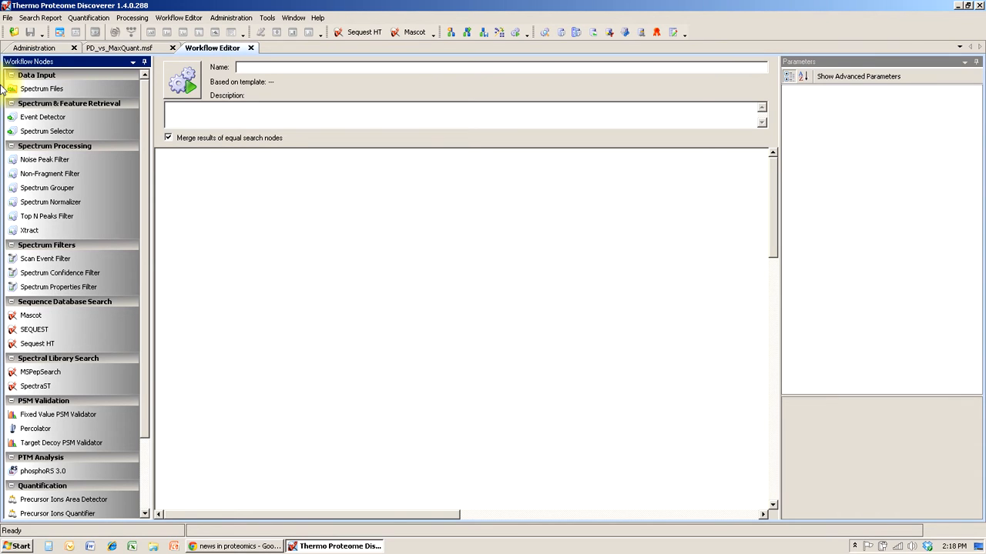
{"action": "left_click_drag", "start_coordinate": [50, 88], "coordinate": [274, 197]}
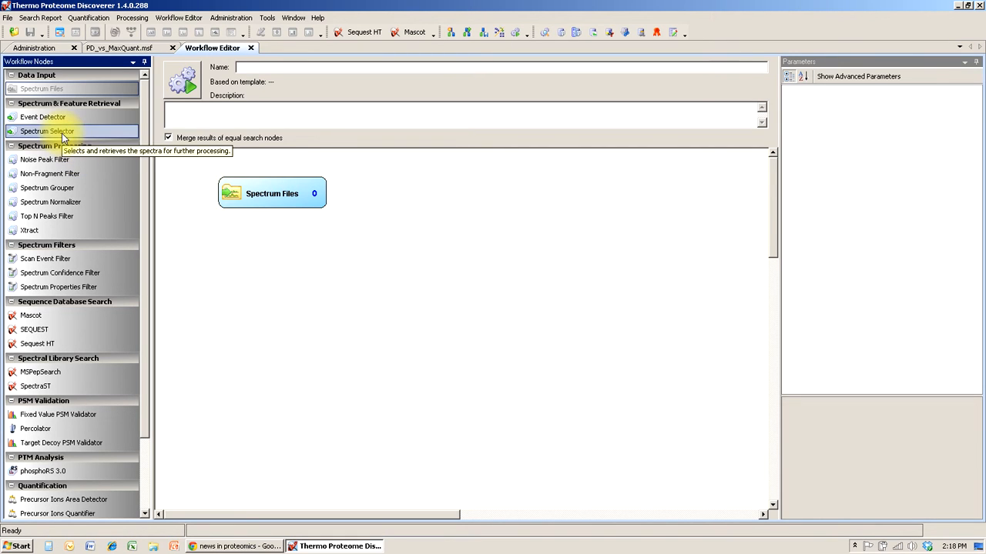
{"action": "left_click_drag", "start_coordinate": [48, 131], "coordinate": [263, 266]}
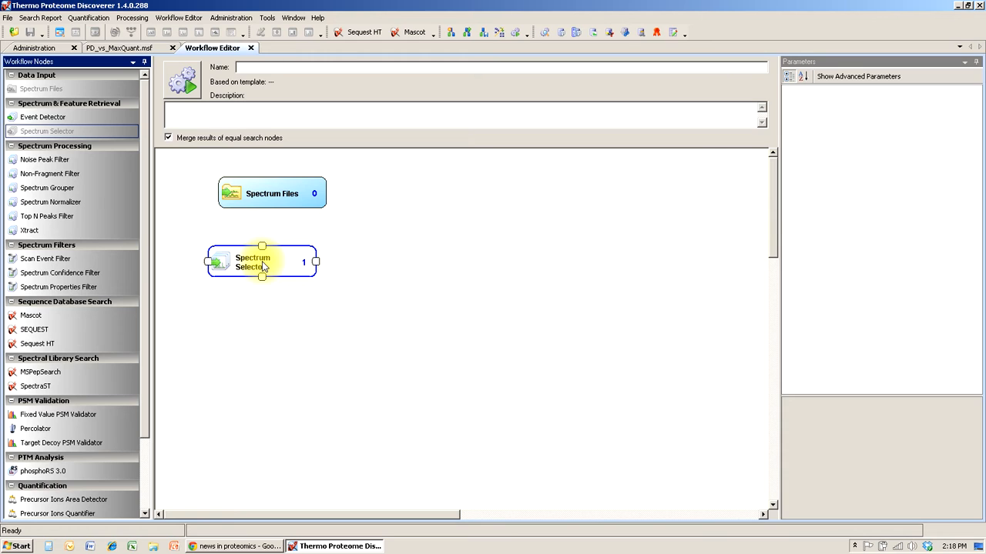
{"action": "left_click", "coordinate": [248, 282]}
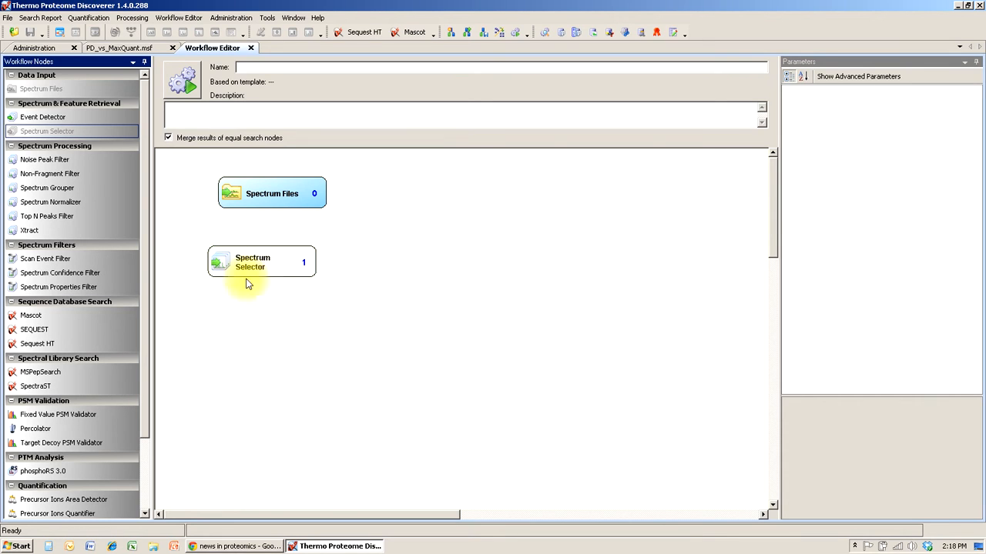
Step: Add a Sequest HT node below Spectrum Selector and a Percolator node beneath it
{"action": "left_click", "coordinate": [36, 331]}
{"action": "left_click_drag", "start_coordinate": [37, 343], "coordinate": [248, 342]}
{"action": "left_click", "coordinate": [340, 362]}
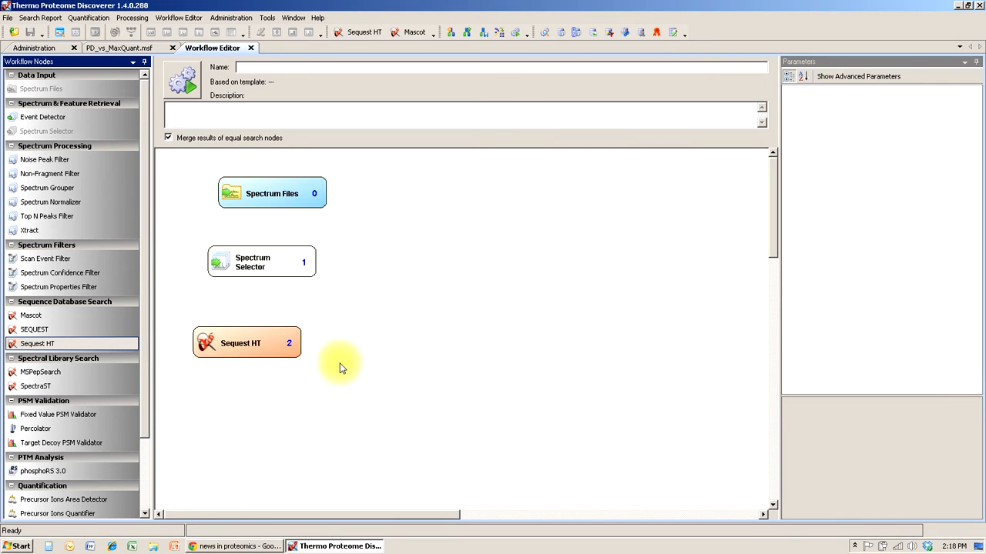
{"action": "left_click", "coordinate": [271, 344]}
{"action": "left_click_drag", "start_coordinate": [48, 432], "coordinate": [256, 422]}
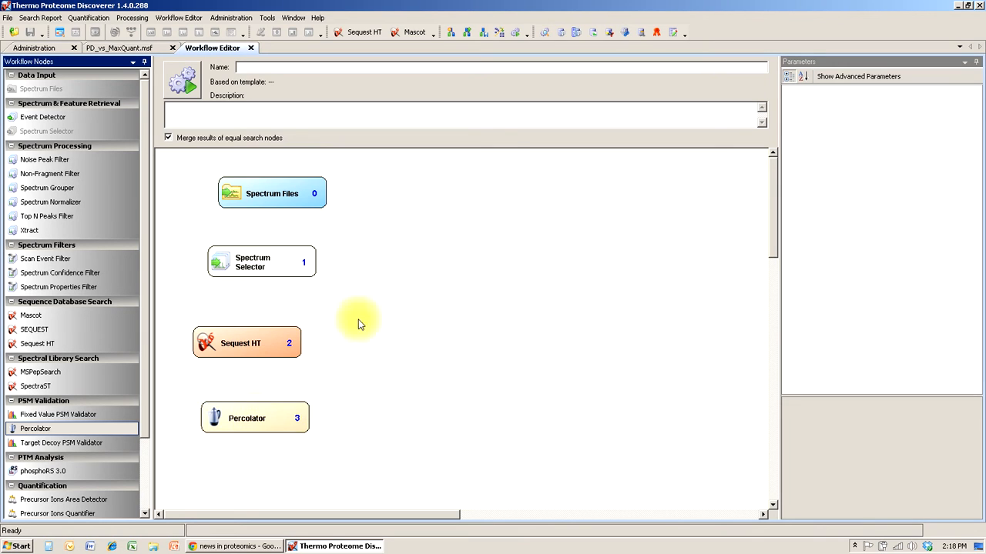
Step: Connect the Spectrum Files node to the Spectrum Selector node
{"action": "left_click", "coordinate": [221, 275]}
{"action": "mouse_move", "coordinate": [272, 209]}
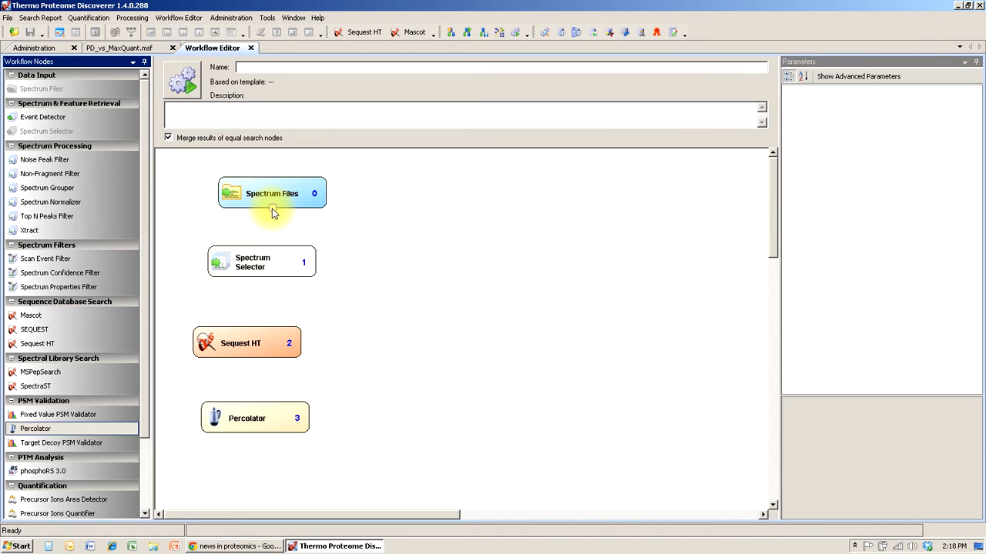
{"action": "left_click_drag", "start_coordinate": [272, 213], "coordinate": [274, 214]}
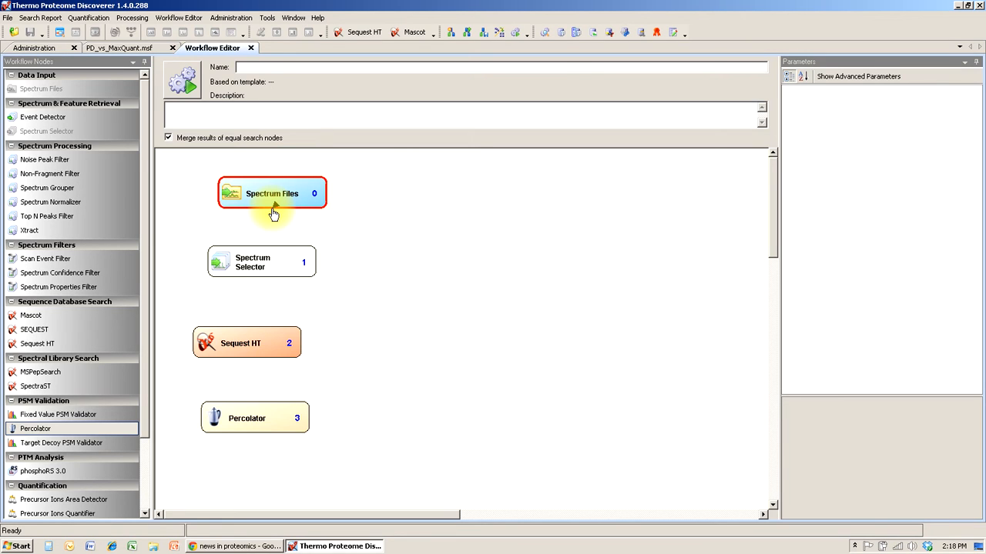
{"action": "left_click_drag", "start_coordinate": [274, 214], "coordinate": [262, 264]}
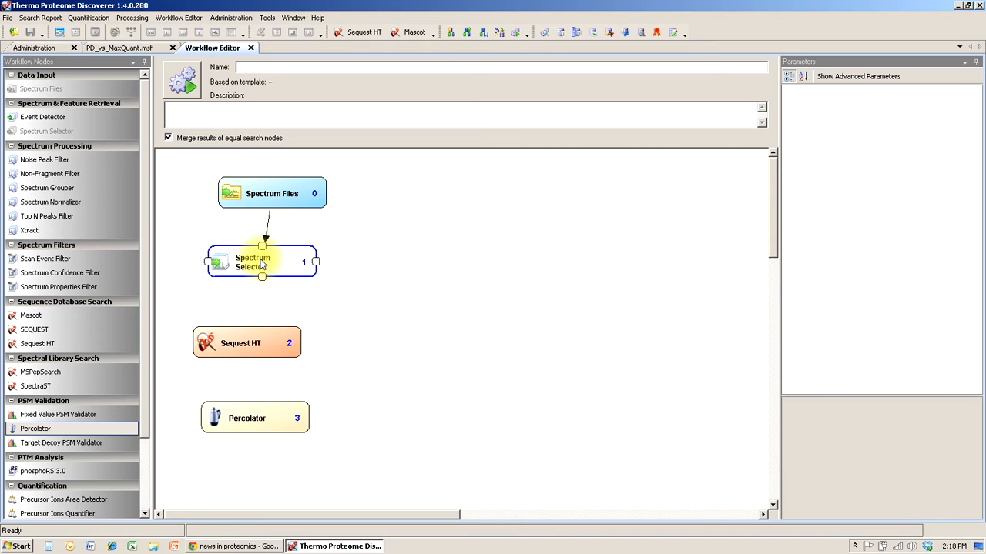
Step: Try to connect Spectrum Files directly to Sequest HT by moving Sequest HT beside Spectrum Selector, and return it above Percolator
{"action": "left_click", "coordinate": [275, 343]}
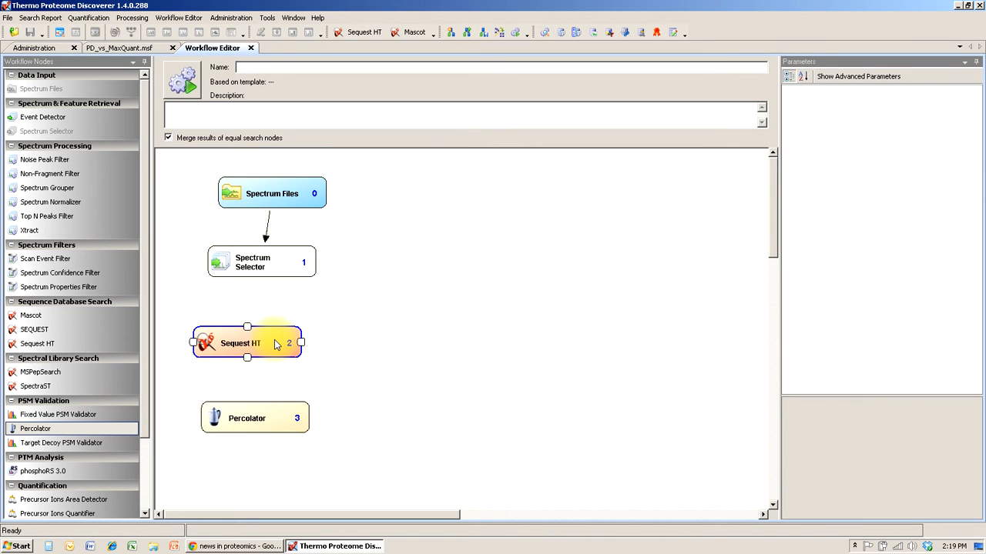
{"action": "left_click_drag", "start_coordinate": [276, 345], "coordinate": [467, 259]}
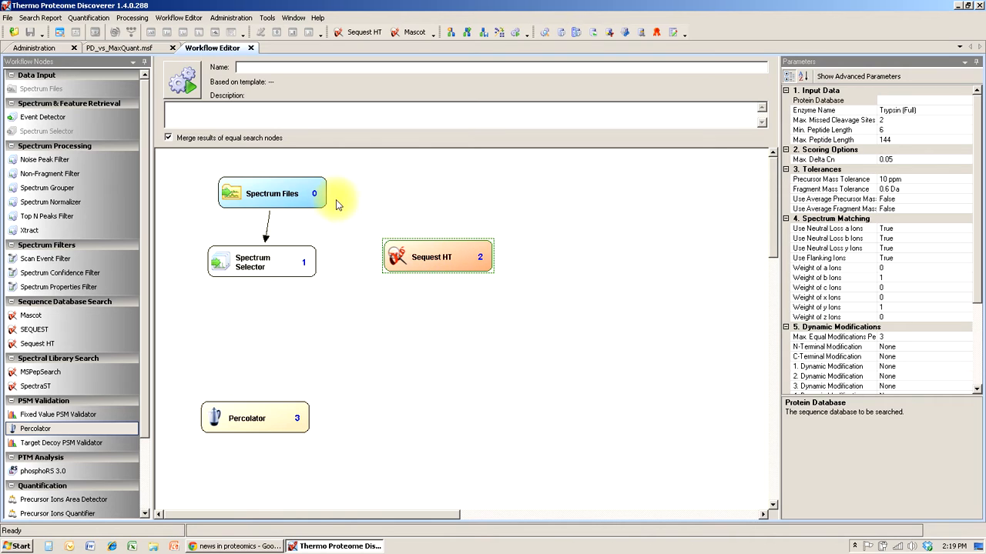
{"action": "left_click_drag", "start_coordinate": [326, 194], "coordinate": [406, 259]}
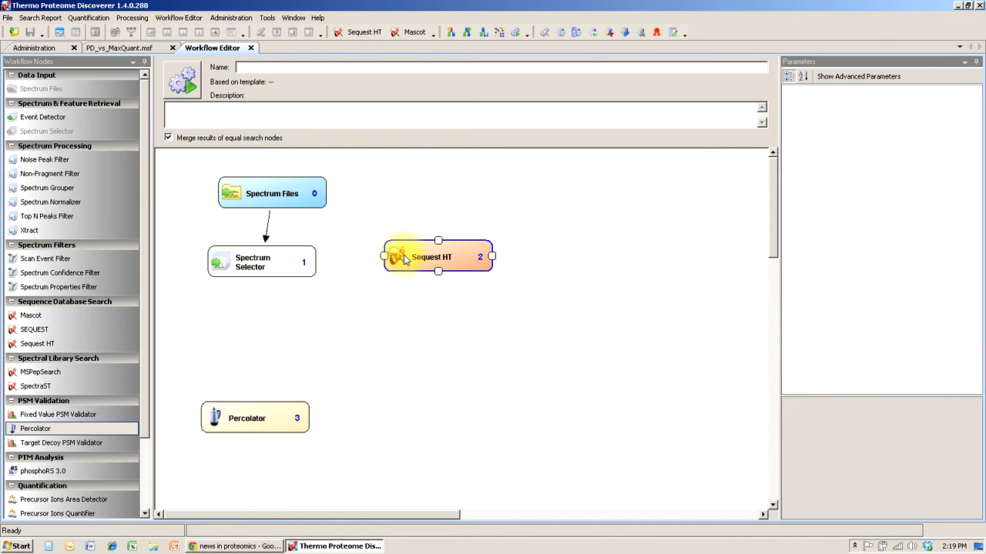
{"action": "left_click_drag", "start_coordinate": [325, 194], "coordinate": [268, 346]}
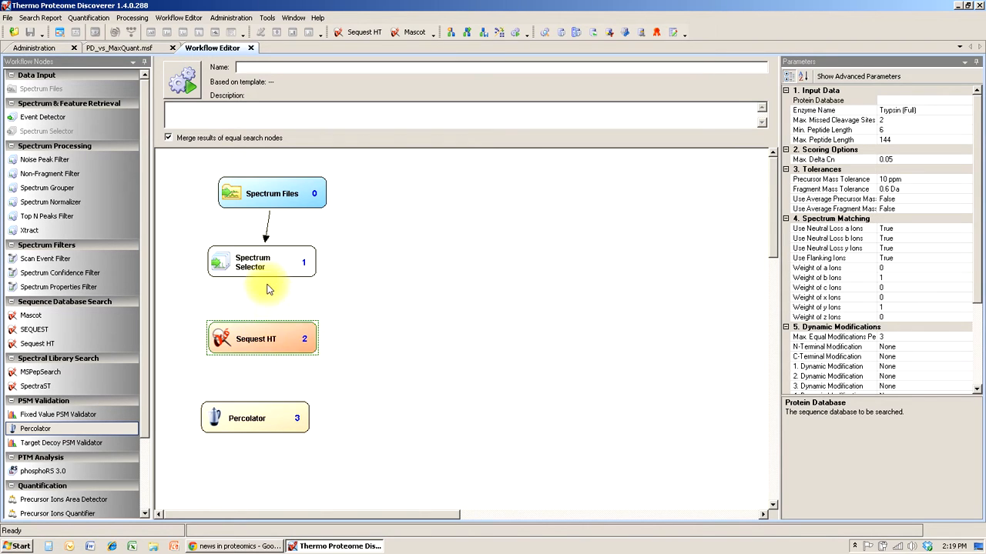
Step: Connect Spectrum Selector to Sequest HT and Sequest HT to Percolator
{"action": "left_click", "coordinate": [270, 264]}
{"action": "left_click", "coordinate": [263, 278]}
{"action": "left_click", "coordinate": [264, 279]}
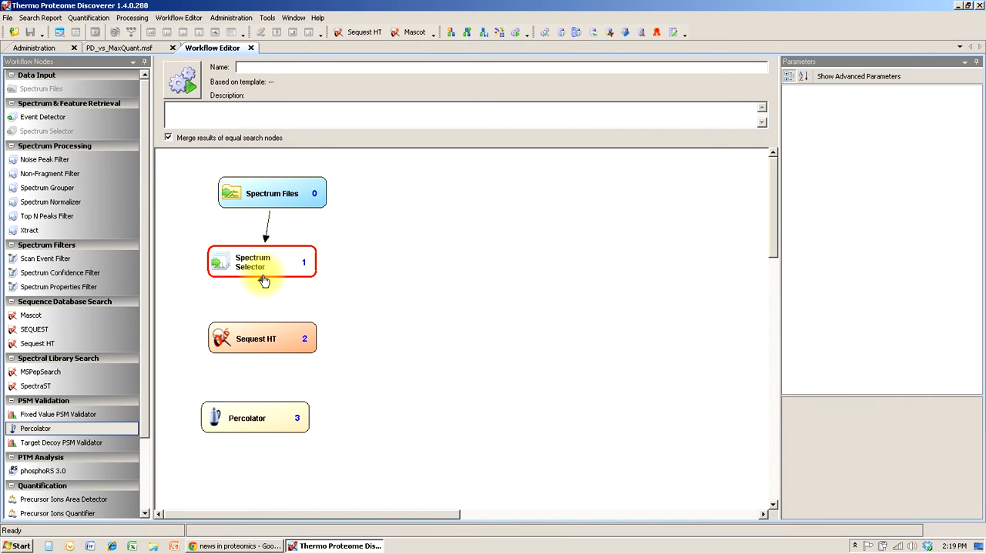
{"action": "left_click_drag", "start_coordinate": [264, 281], "coordinate": [271, 434]}
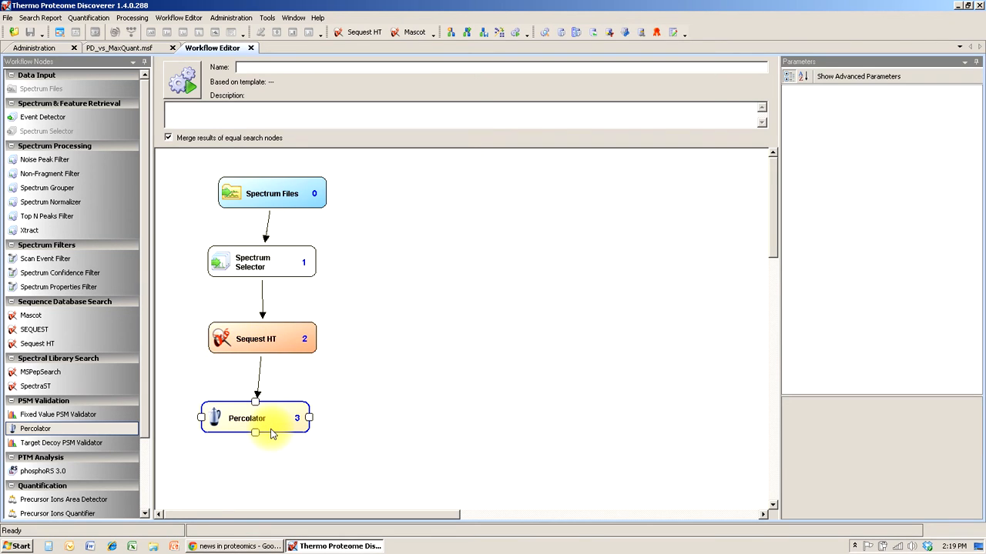
Step: Align the Spectrum Files node directly above the Spectrum Selector node
{"action": "left_click", "coordinate": [291, 339]}
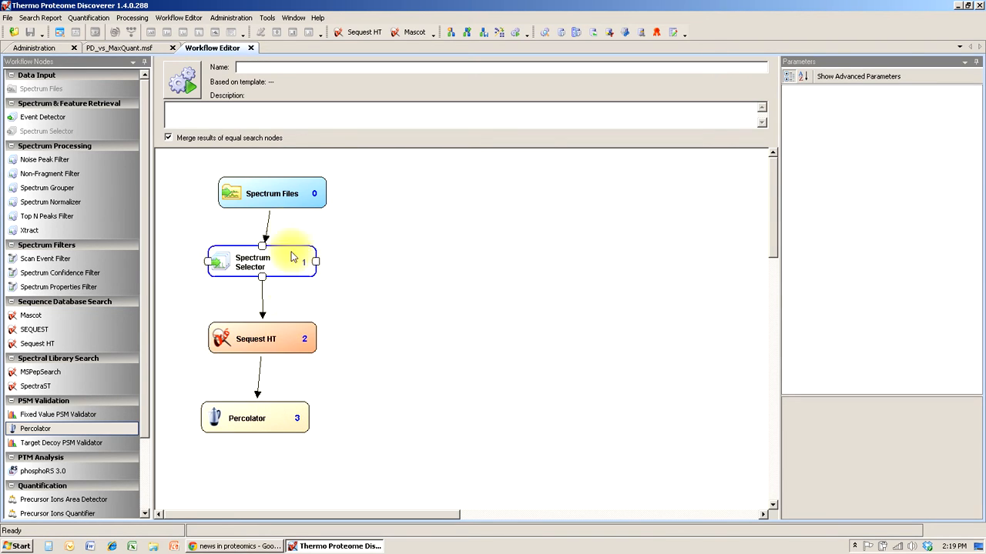
{"action": "left_click", "coordinate": [291, 198]}
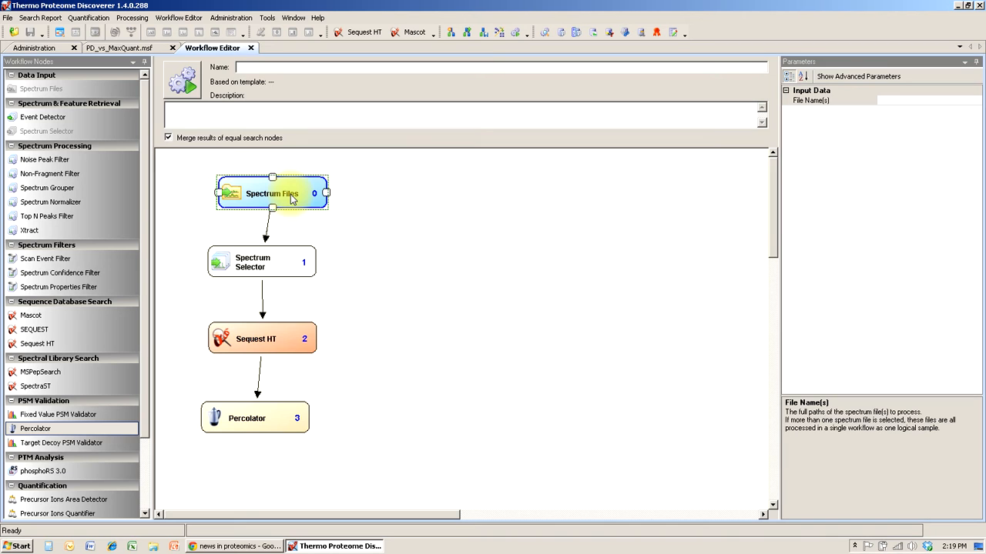
{"action": "left_click_drag", "start_coordinate": [291, 198], "coordinate": [278, 195]}
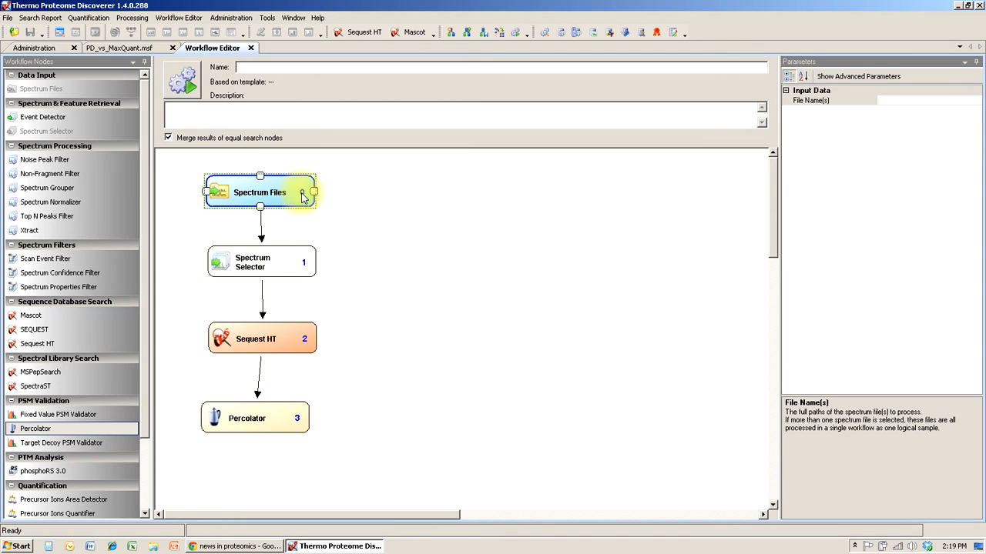
Step: Add PD_vs_MaxQuant.raw from the MxQ_vsPD folder as the input file of the Spectrum Files node
{"action": "left_click", "coordinate": [283, 262]}
{"action": "left_click", "coordinate": [288, 195]}
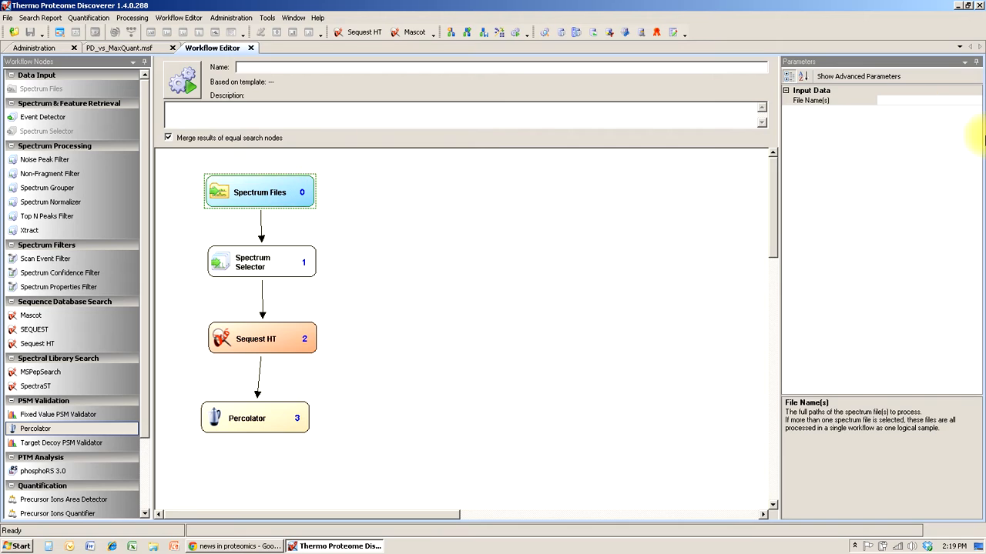
{"action": "left_click", "coordinate": [965, 101]}
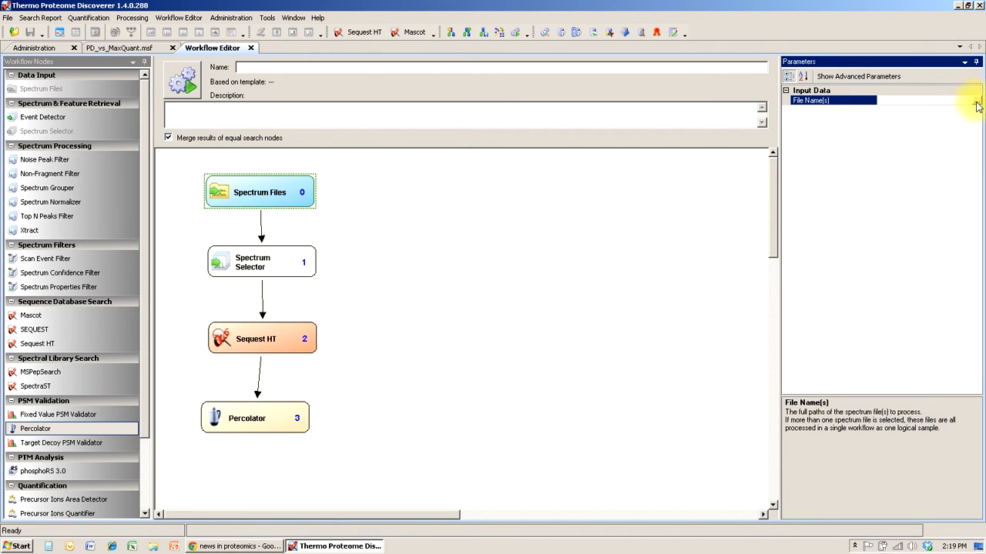
{"action": "left_click", "coordinate": [977, 104]}
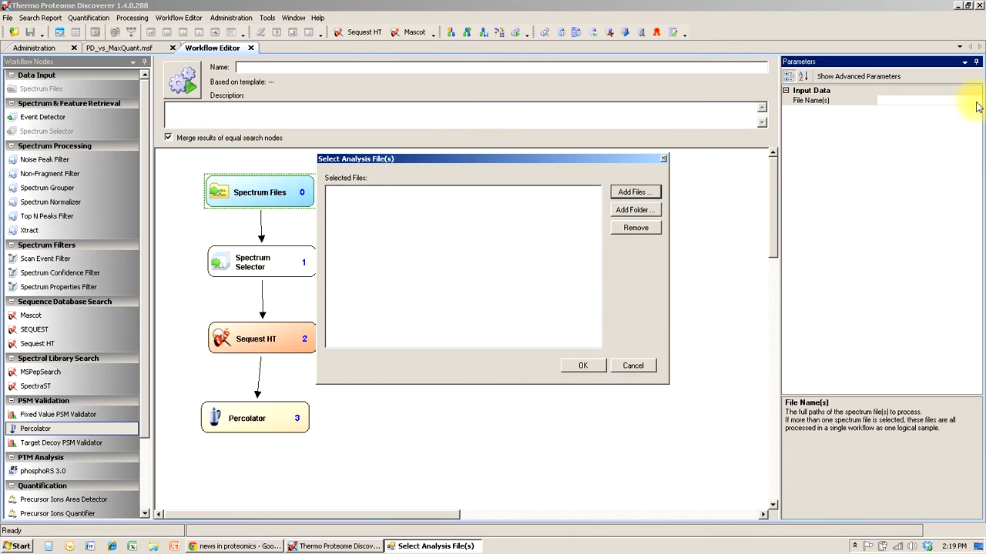
{"action": "left_click", "coordinate": [636, 192]}
{"action": "left_click", "coordinate": [481, 246]}
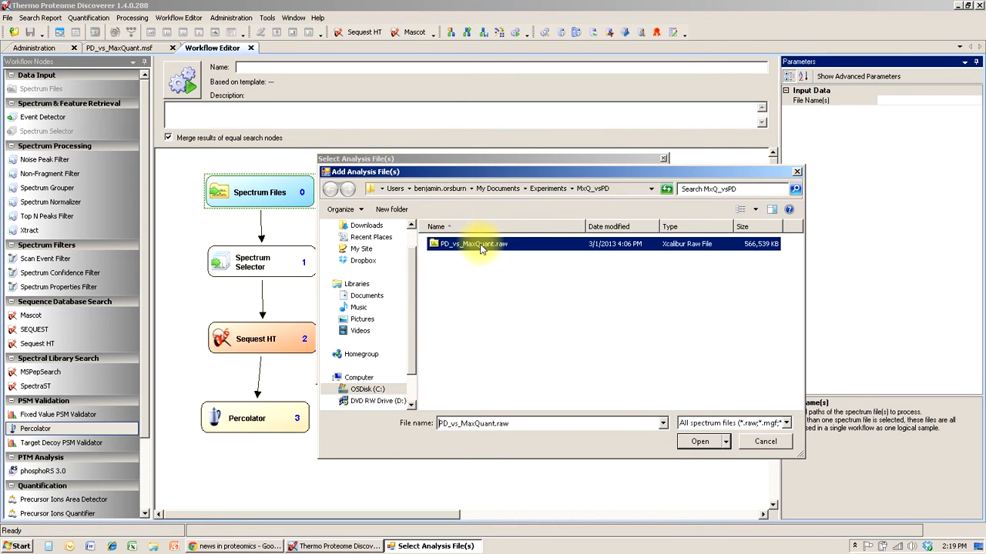
{"action": "left_click", "coordinate": [697, 442]}
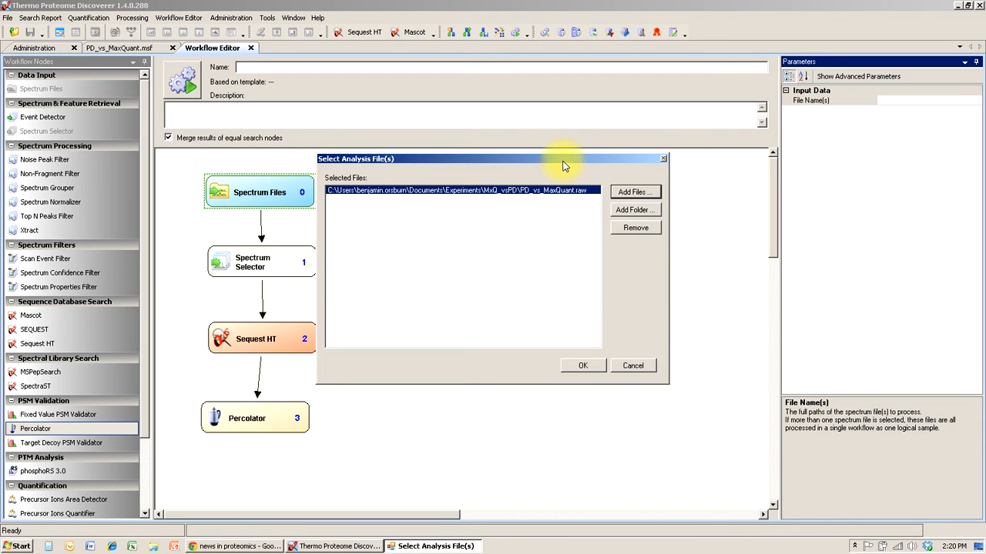
Step: Add Hela_140_1_2.raw from the Experiments folder as a second analysis file
{"action": "left_click_drag", "start_coordinate": [562, 160], "coordinate": [613, 157]}
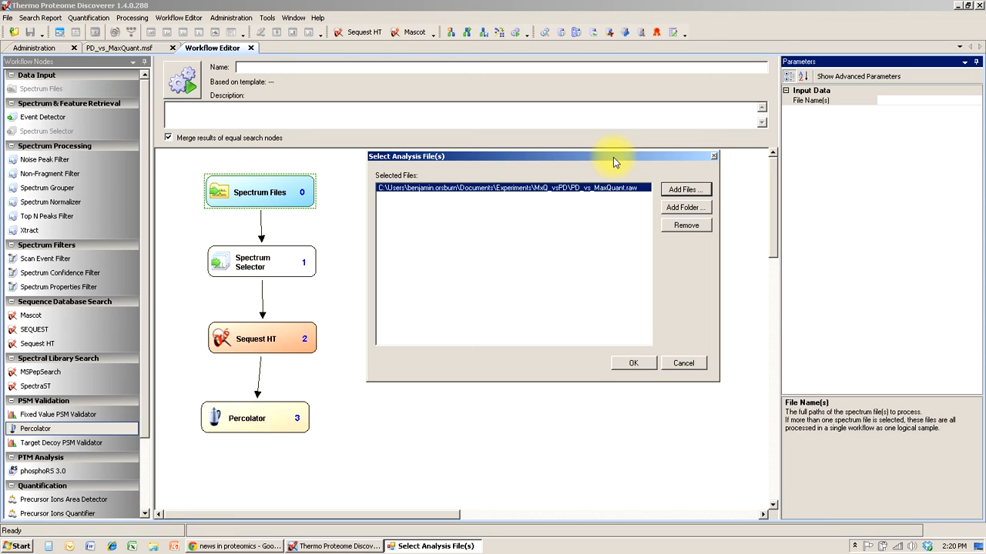
{"action": "left_click", "coordinate": [675, 192]}
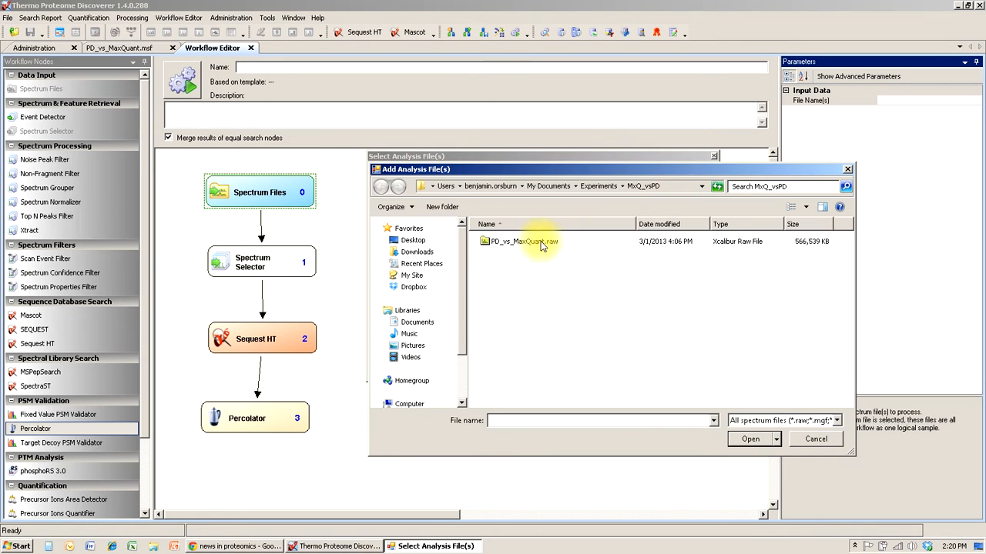
{"action": "left_click", "coordinate": [571, 186]}
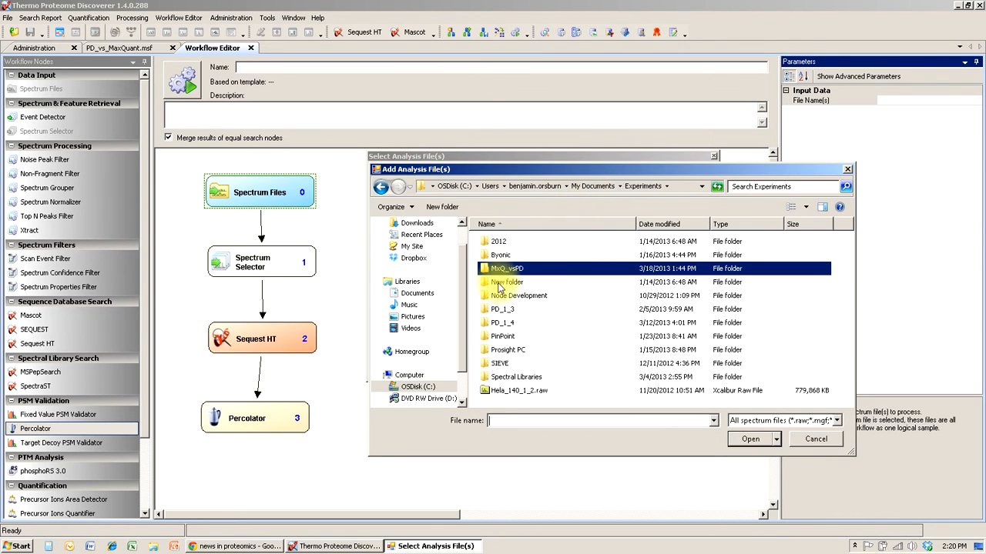
{"action": "left_click", "coordinate": [513, 390]}
{"action": "left_click", "coordinate": [748, 439]}
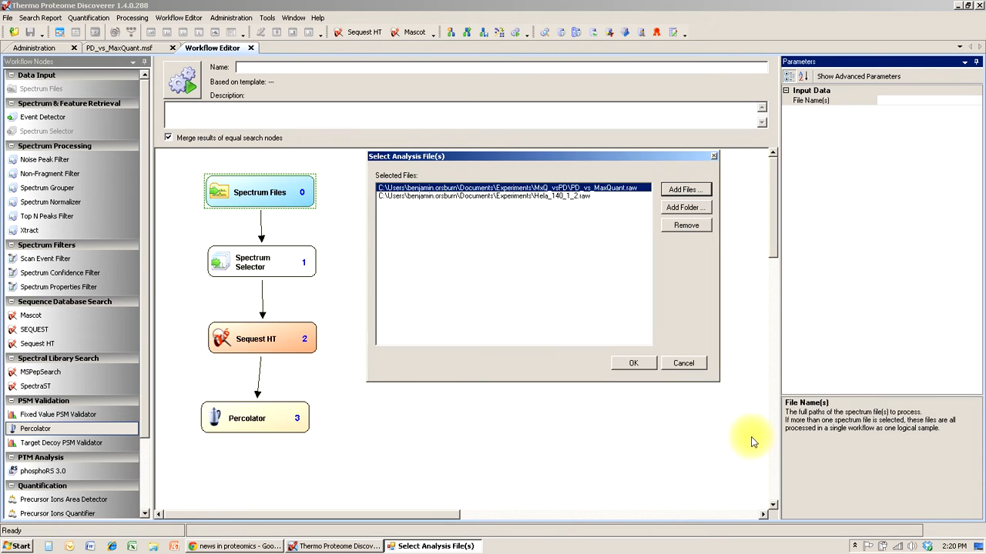
Step: Remove Hela_140_1_2.raw from the selected analysis files and accept the file selection
{"action": "left_click", "coordinate": [560, 197]}
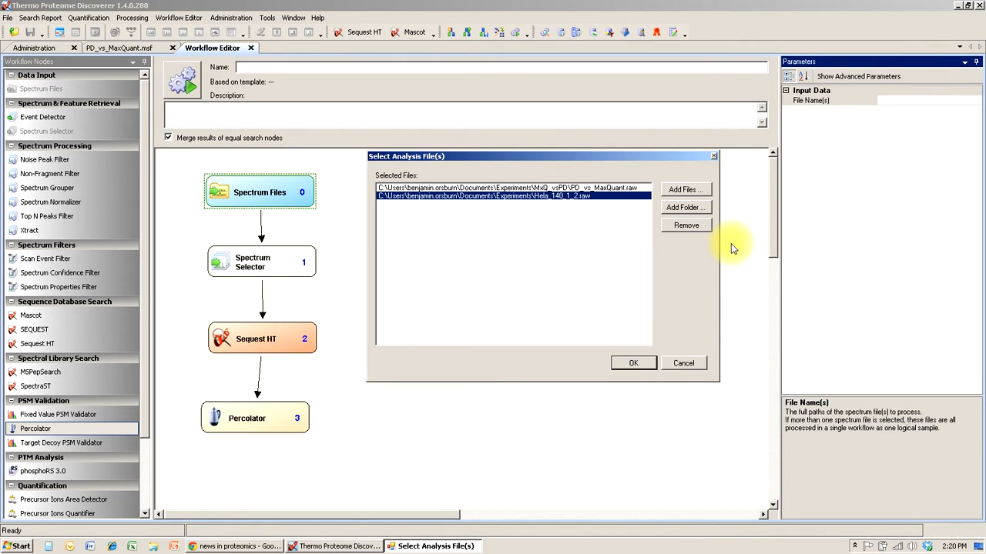
{"action": "left_click", "coordinate": [687, 226]}
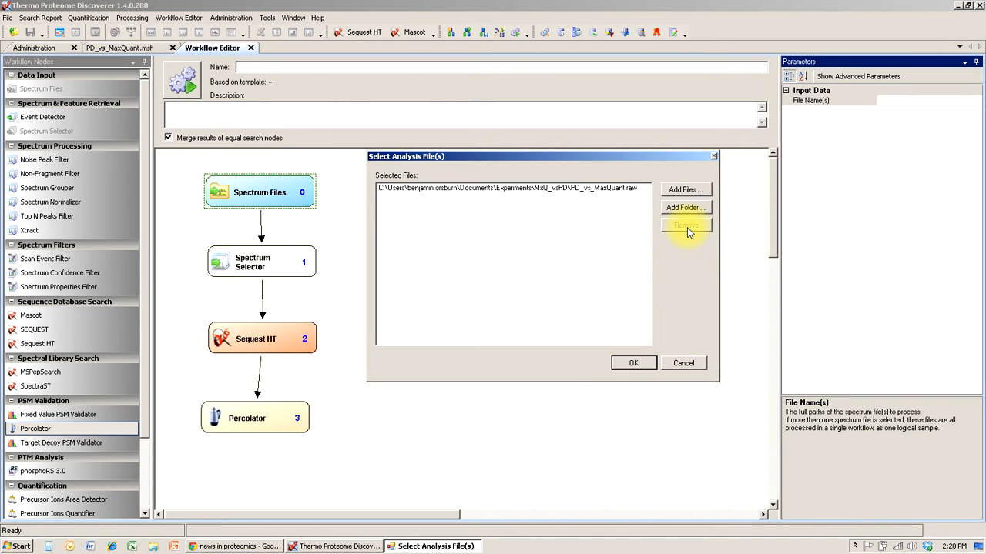
{"action": "left_click", "coordinate": [633, 363]}
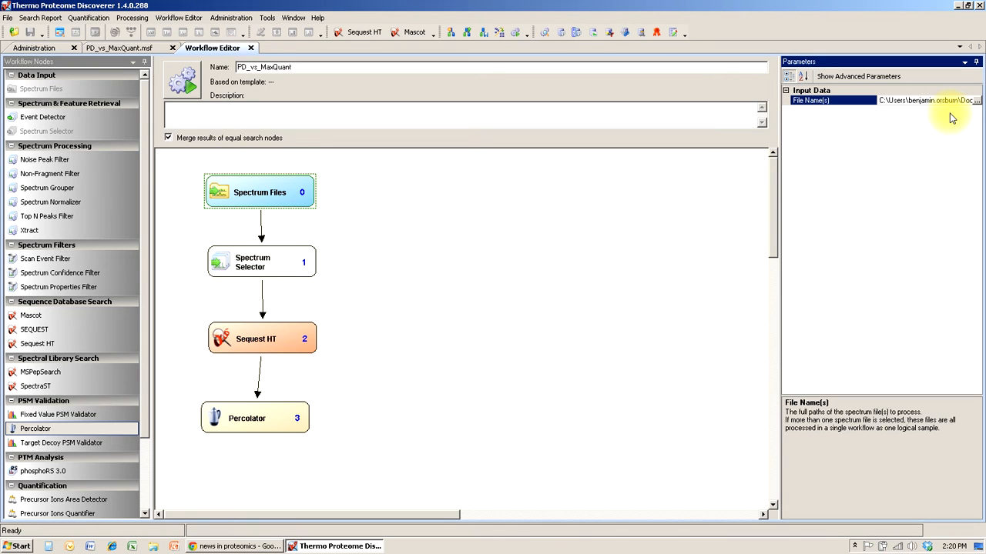
Step: Set the Spectrum Selector's Minimum Peak Count to 10
{"action": "left_click", "coordinate": [263, 264]}
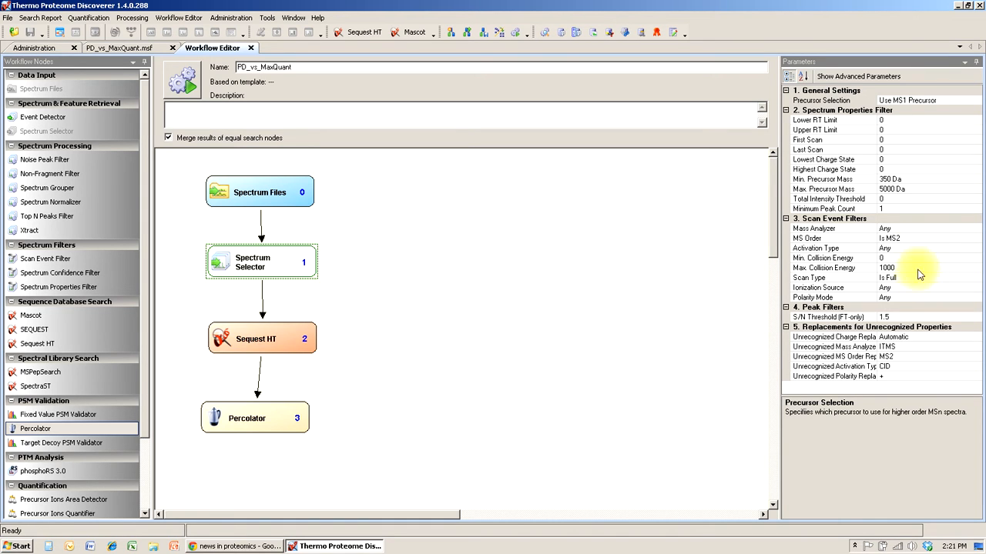
{"action": "left_click", "coordinate": [893, 209]}
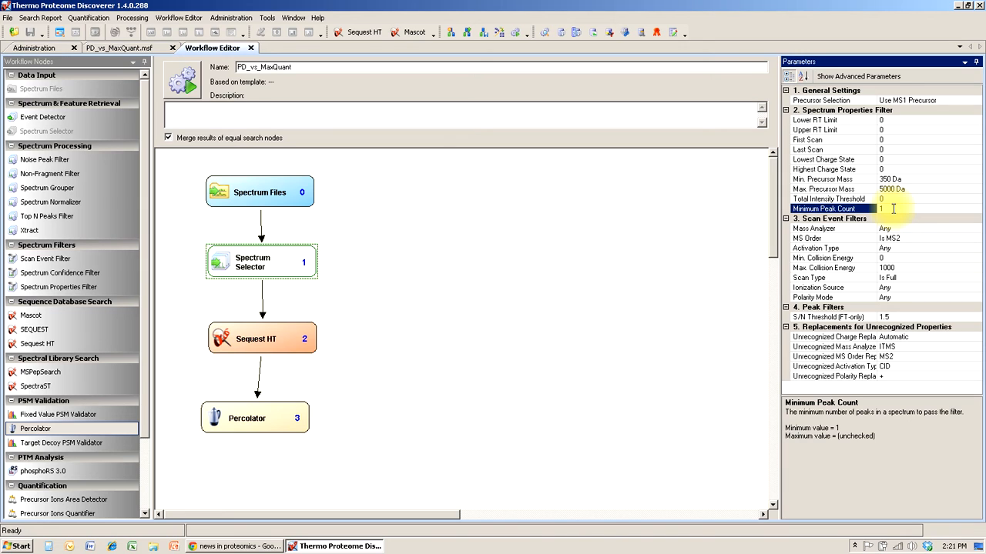
{"action": "type", "text": "0"}
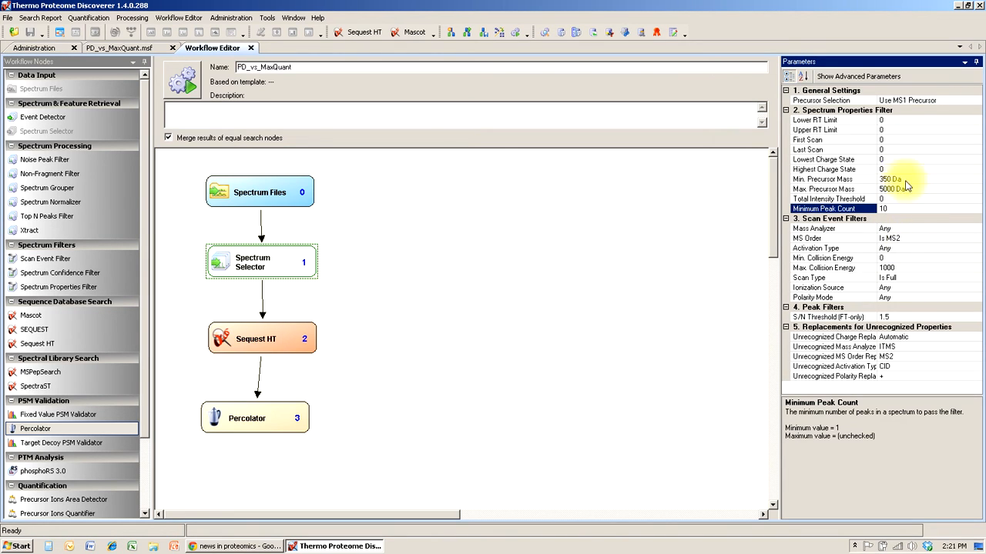
Step: Set the Spectrum Selector's minimum precursor mass to 700 Da
{"action": "left_click", "coordinate": [866, 199]}
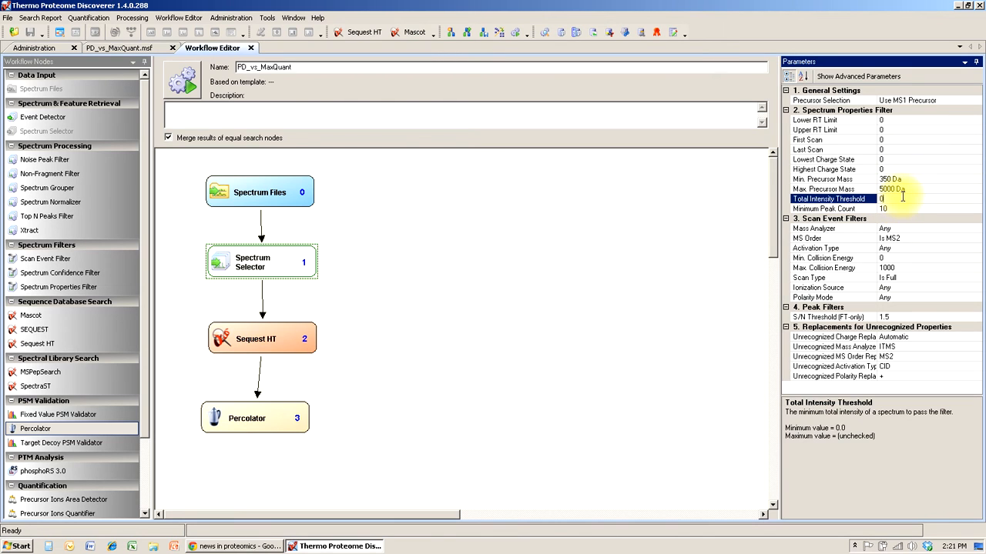
{"action": "left_click", "coordinate": [876, 180]}
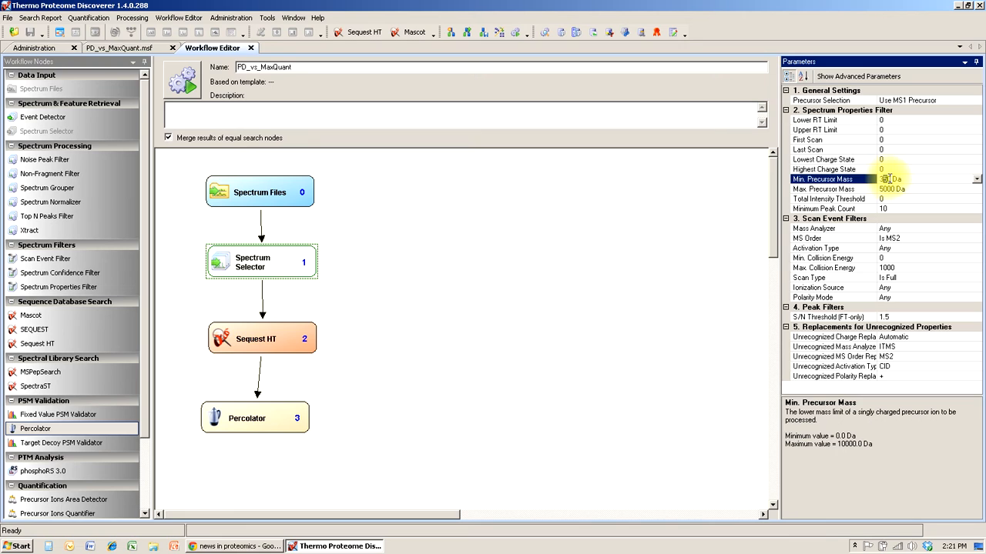
{"action": "double_click", "coordinate": [884, 179]}
{"action": "type", "text": "700"}
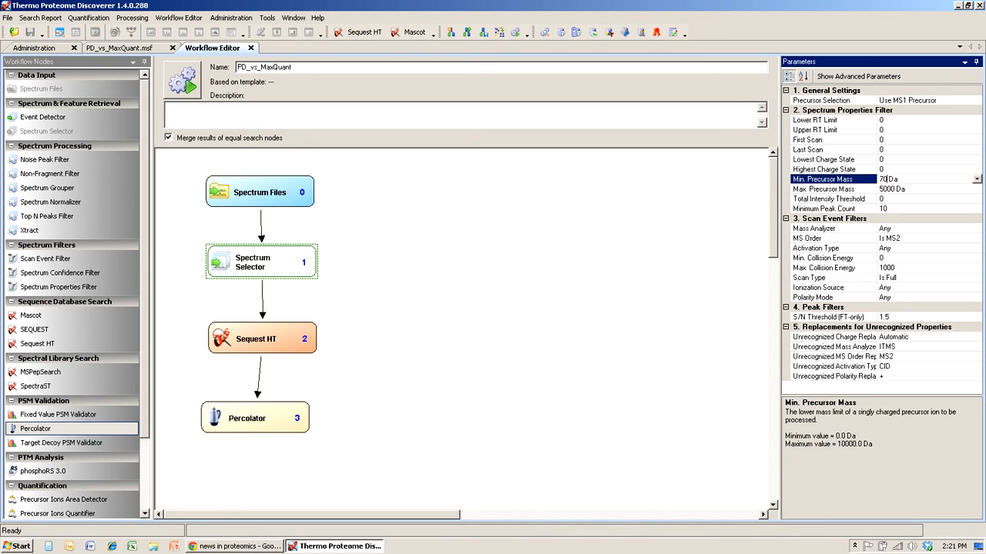
Step: Set the Spectrum Selector's S/N Threshold (FT-only) to 3
{"action": "left_click", "coordinate": [912, 318]}
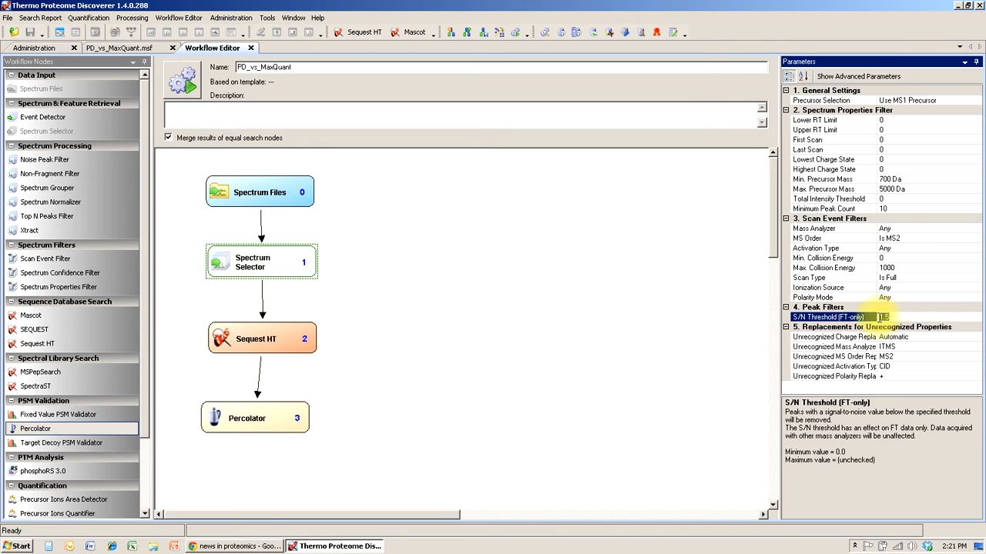
{"action": "double_click", "coordinate": [880, 316]}
{"action": "type", "text": "3"}
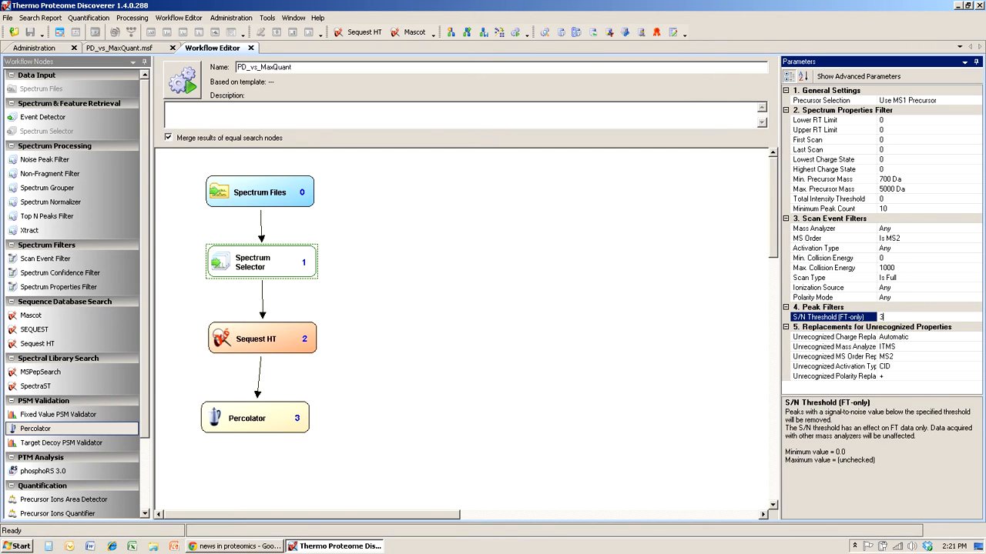
{"action": "left_click", "coordinate": [935, 298]}
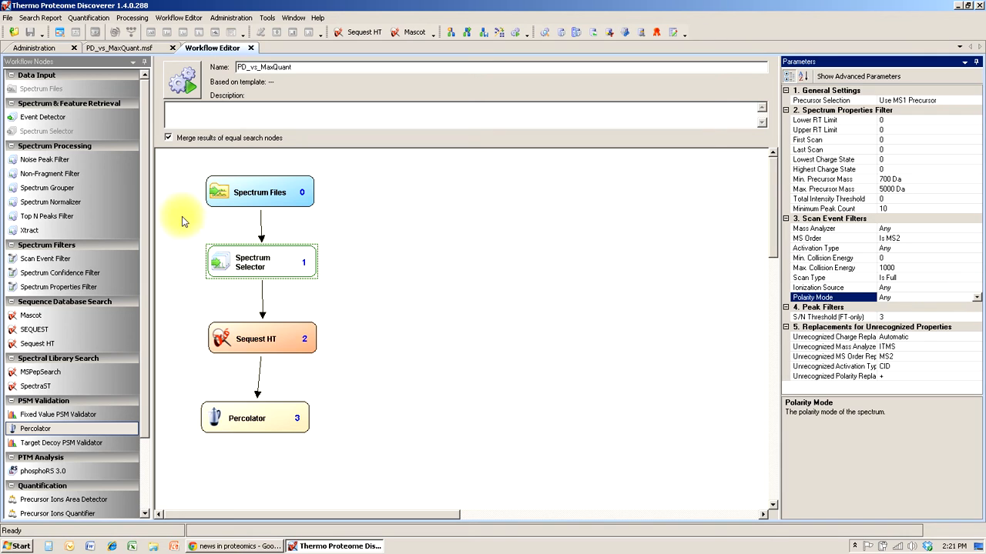
Step: Choose Human_Uniprot_071311.fasta as the protein database of the Sequest HT node
{"action": "left_click", "coordinate": [287, 344]}
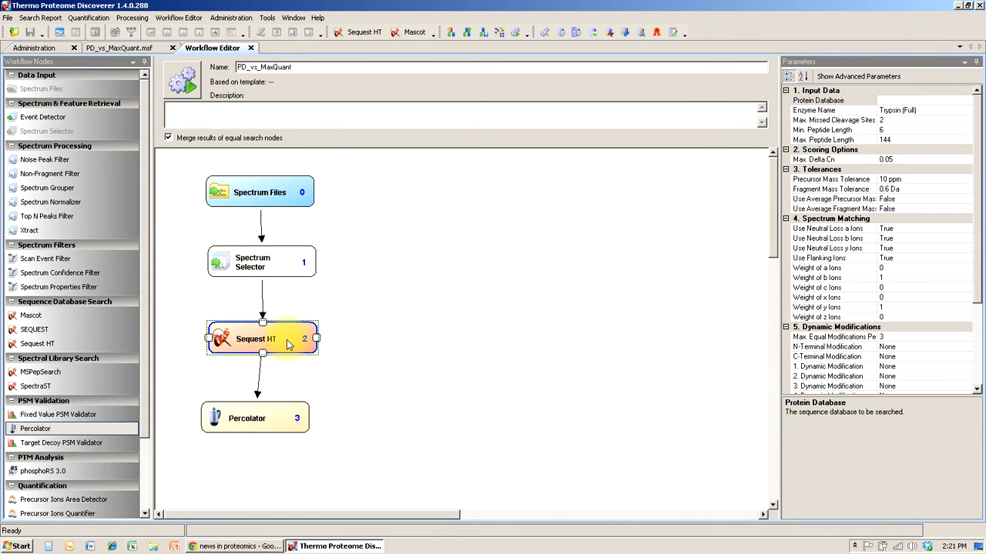
{"action": "left_click", "coordinate": [962, 100]}
{"action": "left_click", "coordinate": [969, 103]}
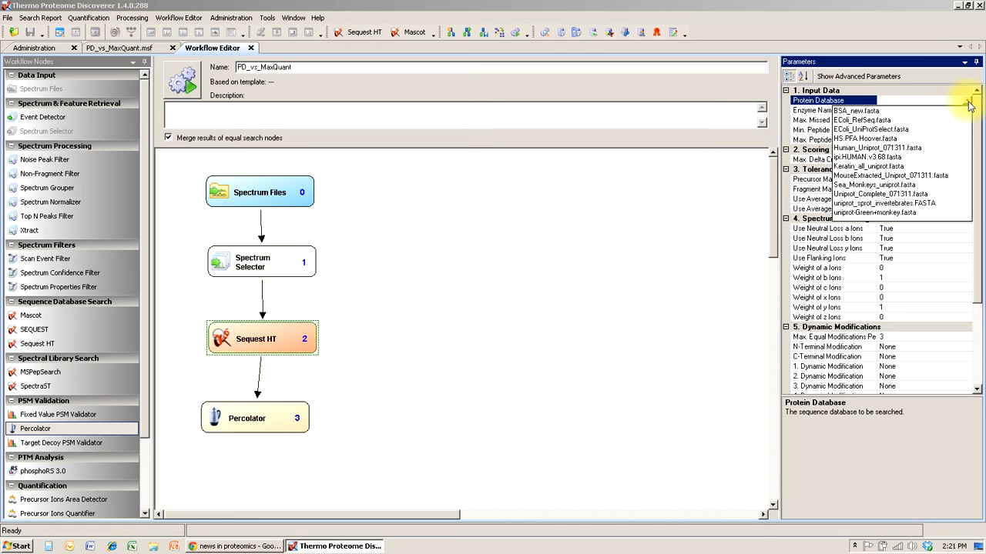
{"action": "left_click", "coordinate": [869, 148]}
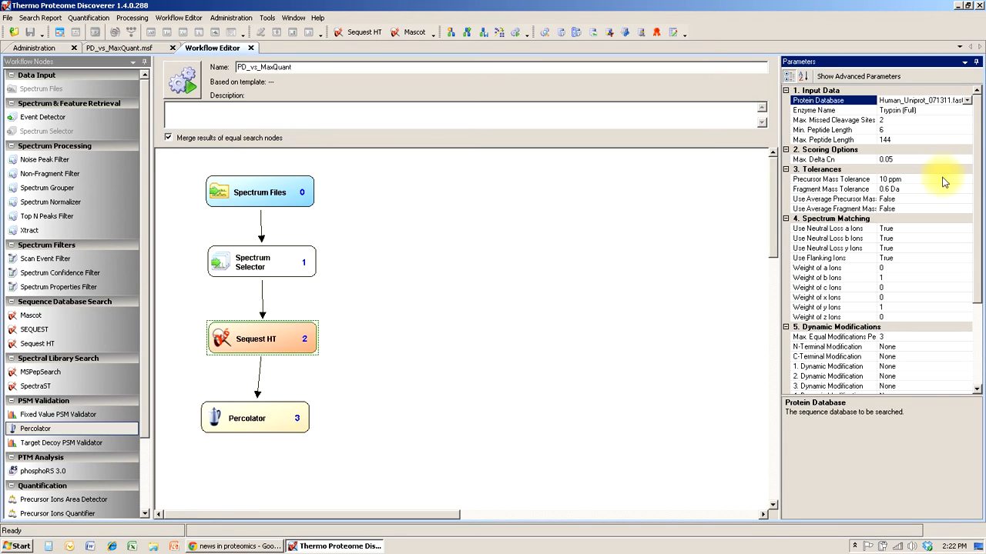
Step: Examine the available digestion enzymes and the precursor mass tolerance setting of the Sequest HT node
{"action": "left_click", "coordinate": [947, 110]}
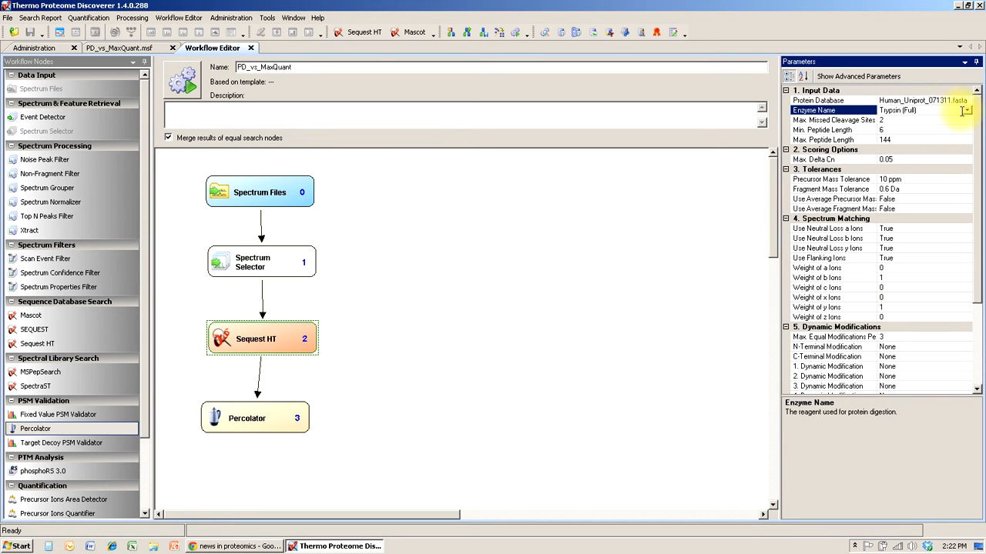
{"action": "left_click", "coordinate": [966, 112]}
{"action": "left_click", "coordinate": [917, 122]}
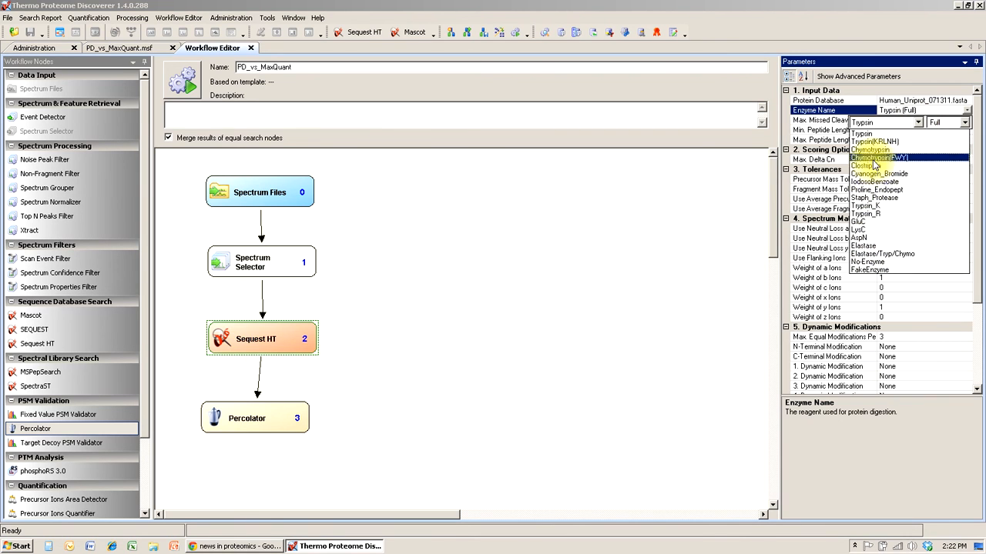
{"action": "left_click", "coordinate": [615, 315]}
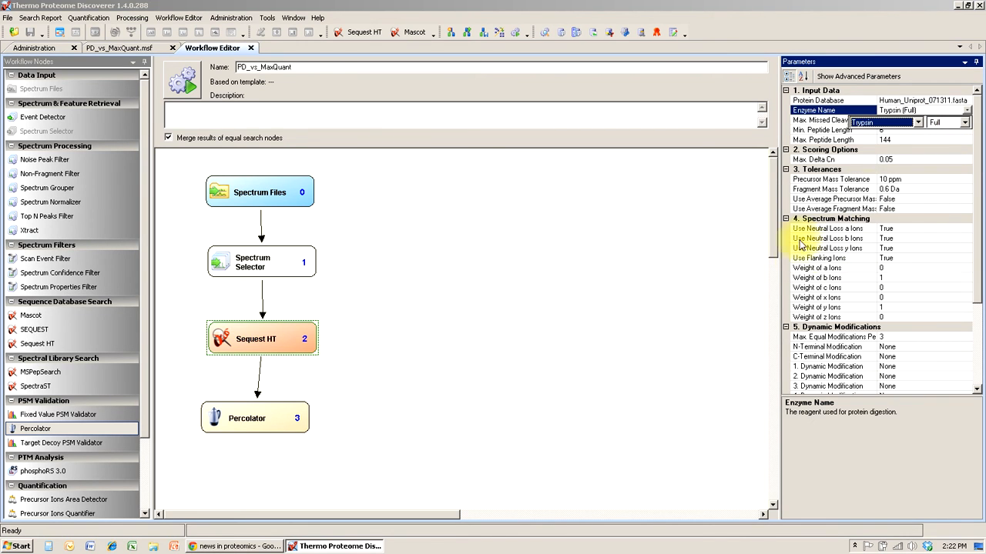
{"action": "left_click", "coordinate": [909, 180]}
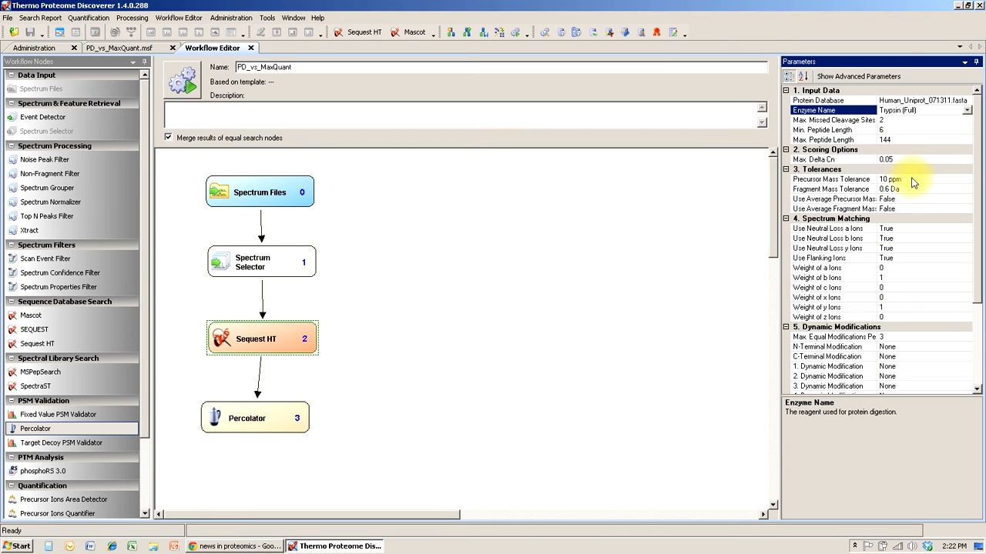
{"action": "left_click", "coordinate": [912, 179]}
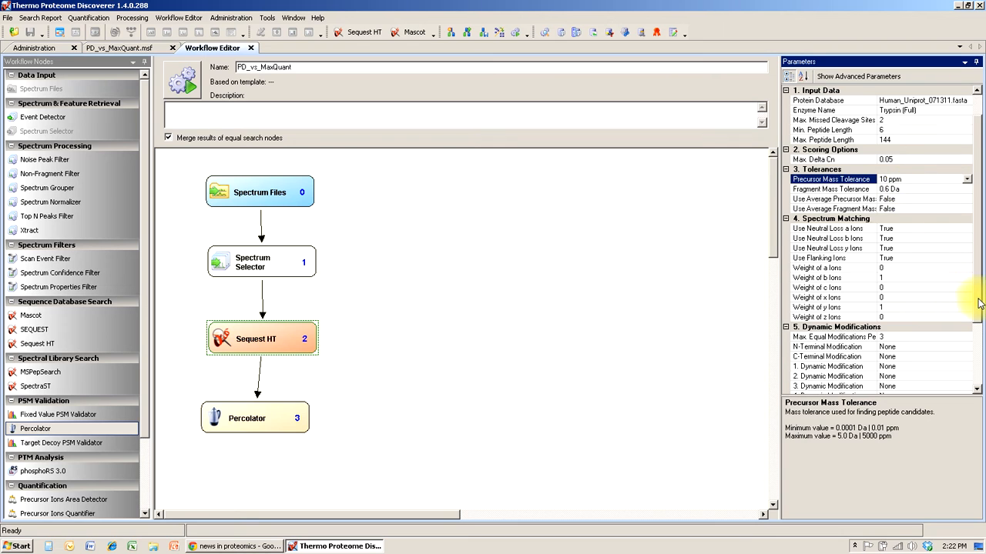
Step: Set Sequest HT's first dynamic modification to iodoTMT6plex on residues D, E and H
{"action": "scroll", "coordinate": [980, 318], "scroll_direction": "down", "scroll_amount": 2}
{"action": "scroll", "coordinate": [974, 323], "scroll_direction": "down", "scroll_amount": 1}
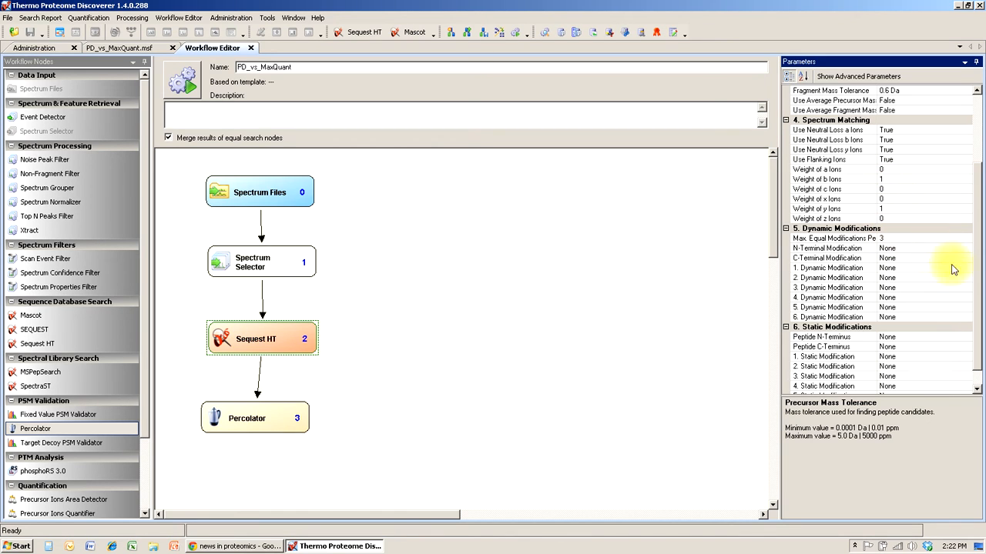
{"action": "scroll", "coordinate": [978, 283], "scroll_direction": "down", "scroll_amount": 1}
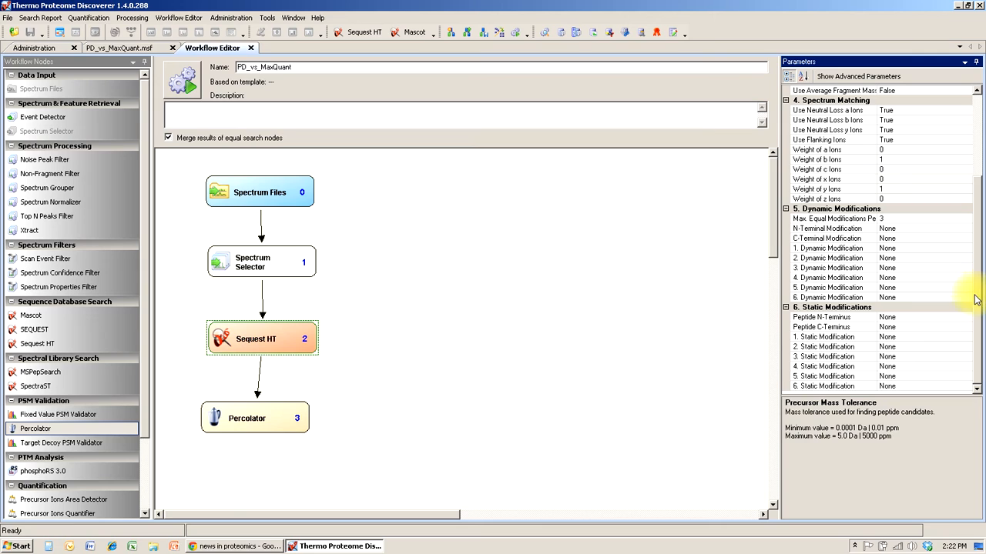
{"action": "left_click", "coordinate": [891, 219]}
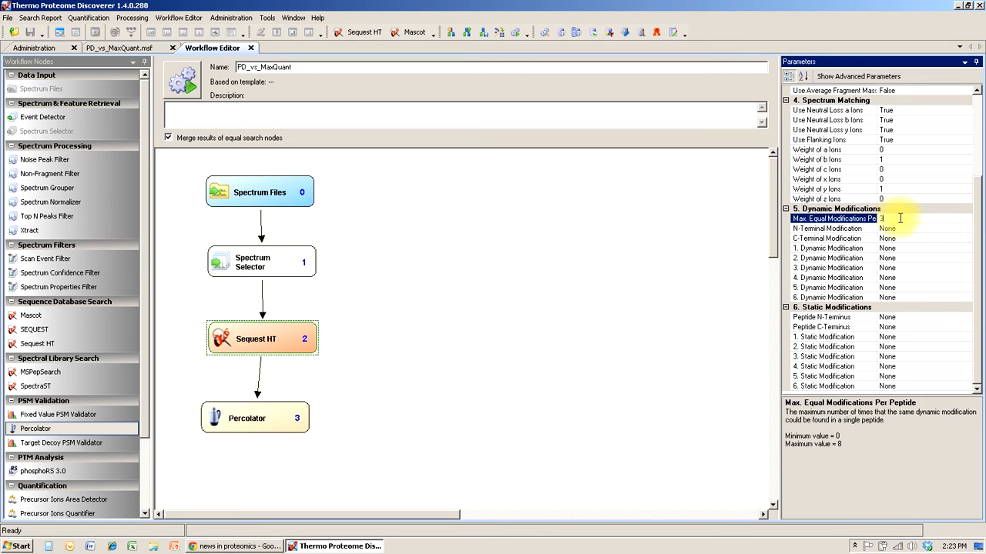
{"action": "left_click", "coordinate": [918, 248]}
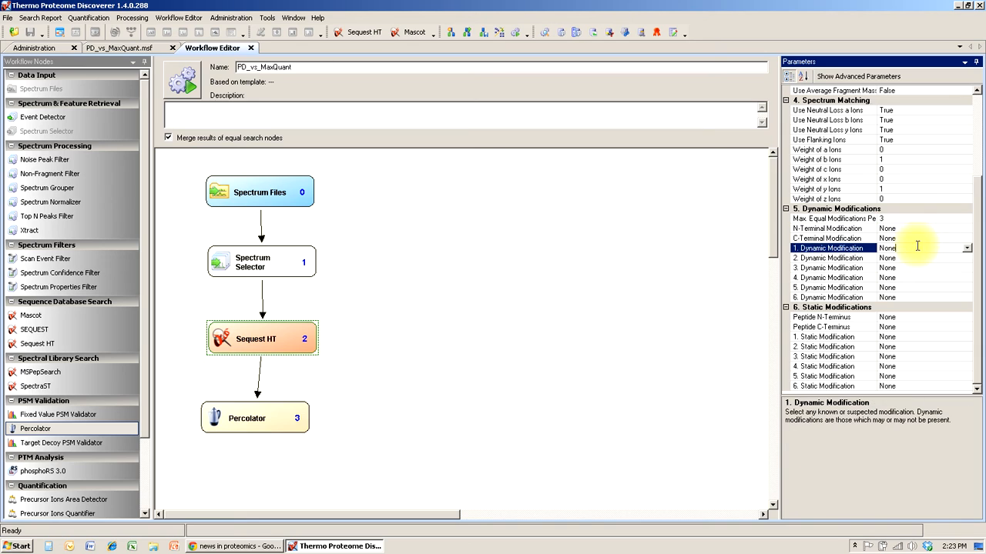
{"action": "left_click", "coordinate": [967, 248]}
{"action": "left_click", "coordinate": [918, 261]}
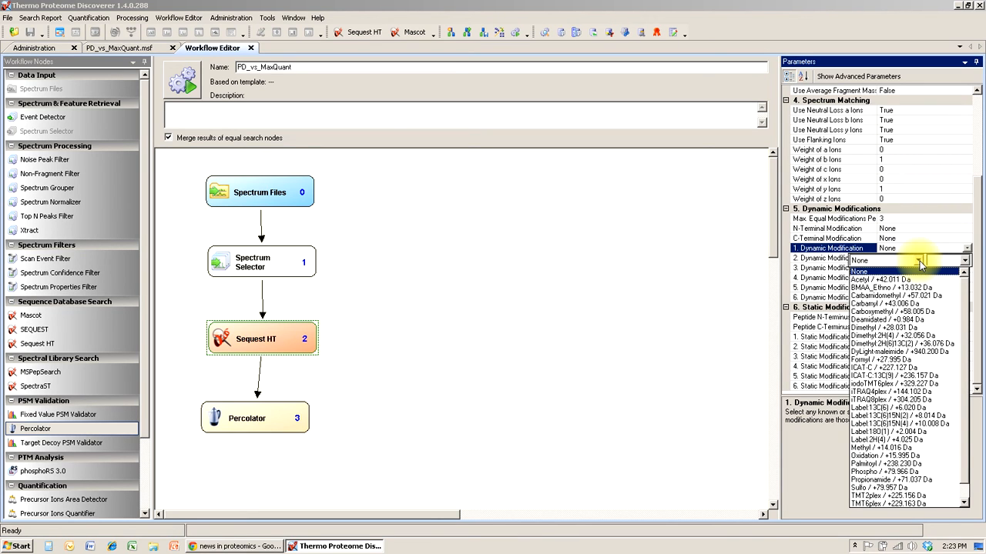
{"action": "left_click", "coordinate": [919, 384]}
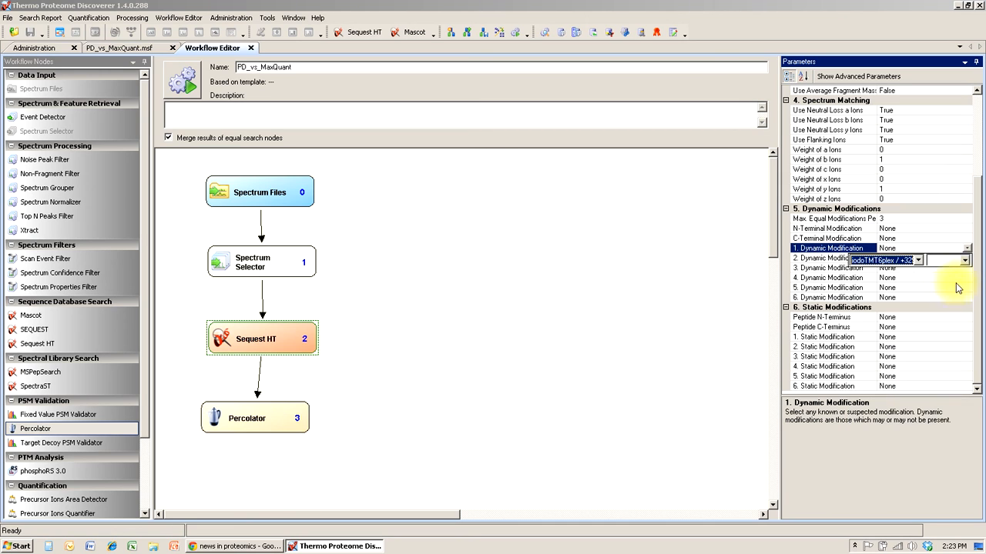
{"action": "left_click", "coordinate": [963, 260]}
{"action": "left_click", "coordinate": [931, 282]}
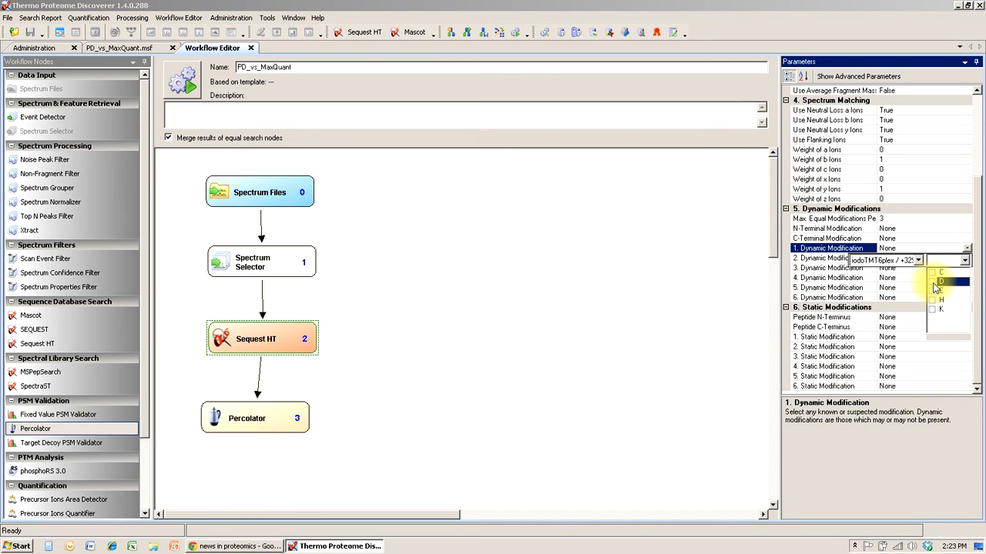
{"action": "left_click", "coordinate": [932, 291]}
{"action": "left_click", "coordinate": [933, 301]}
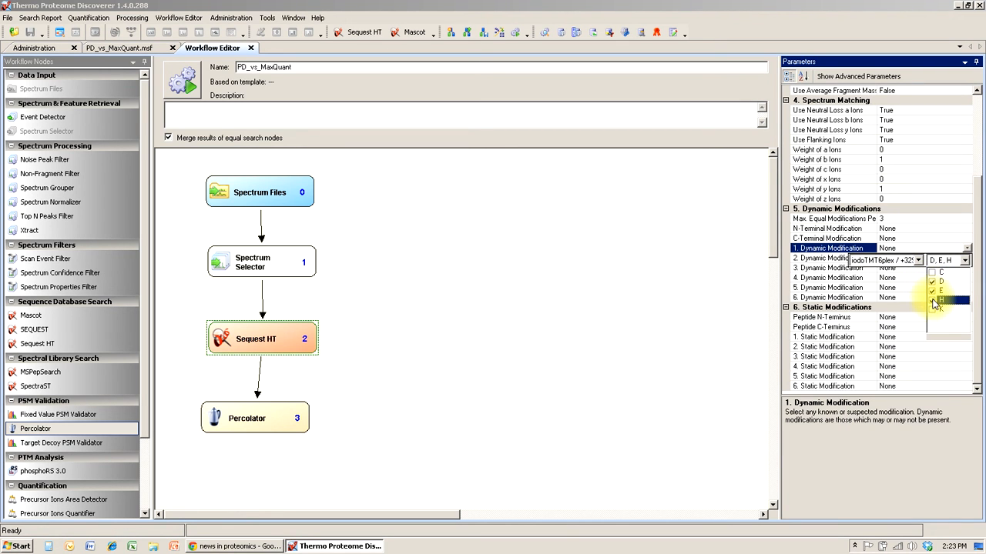
{"action": "left_click", "coordinate": [853, 276]}
{"action": "left_click", "coordinate": [835, 274]}
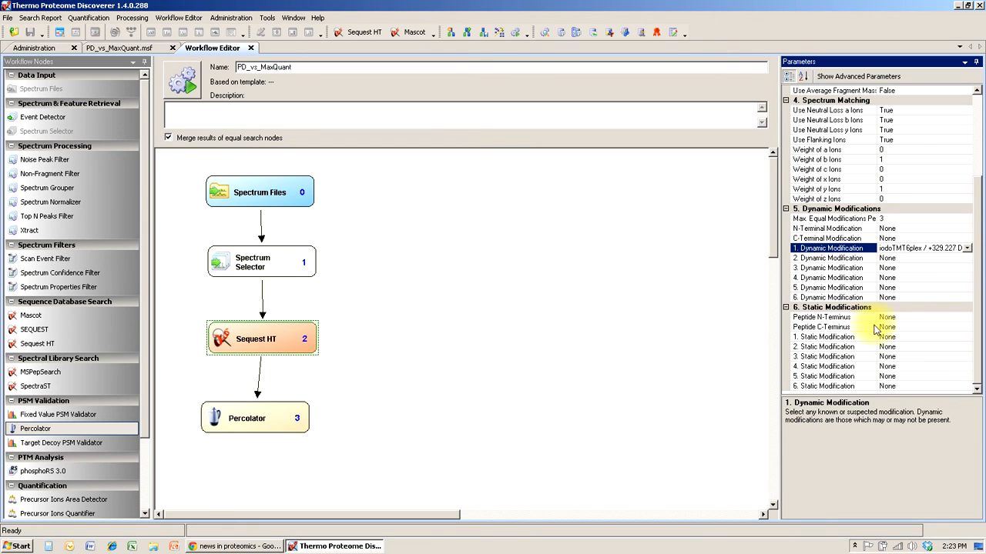
Step: Examine the first static modification setting of the Sequest HT node
{"action": "left_click", "coordinate": [898, 336]}
{"action": "left_click", "coordinate": [967, 341]}
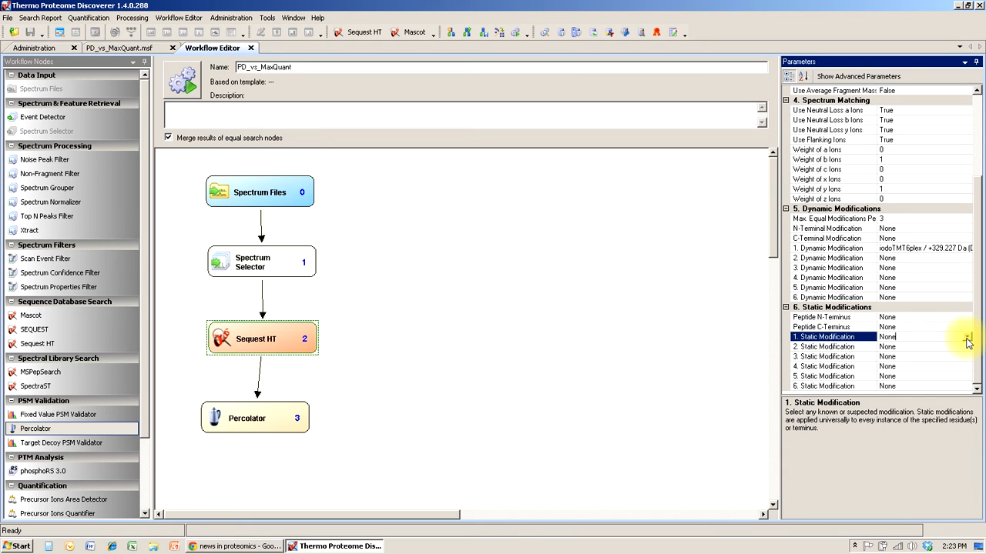
{"action": "left_click", "coordinate": [967, 341]}
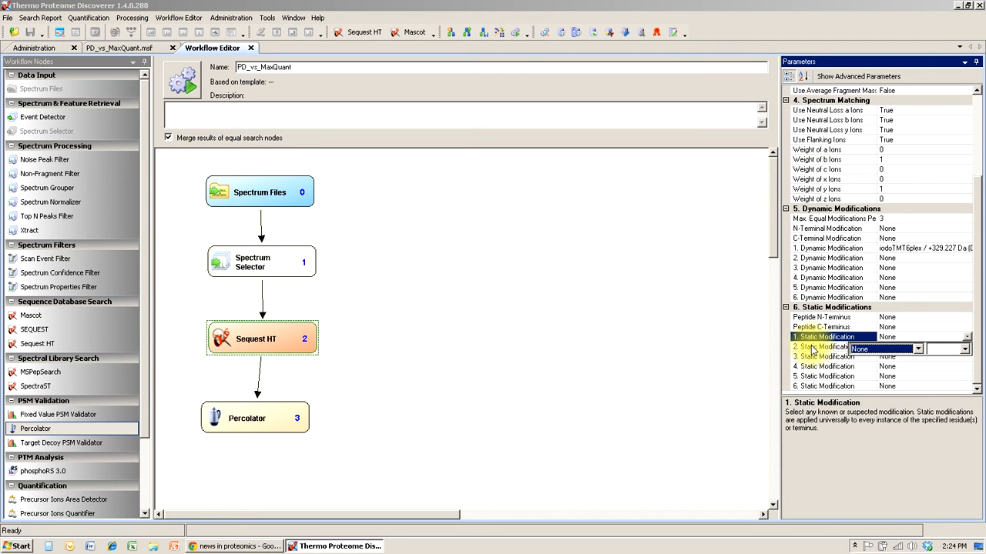
{"action": "left_click", "coordinate": [500, 373]}
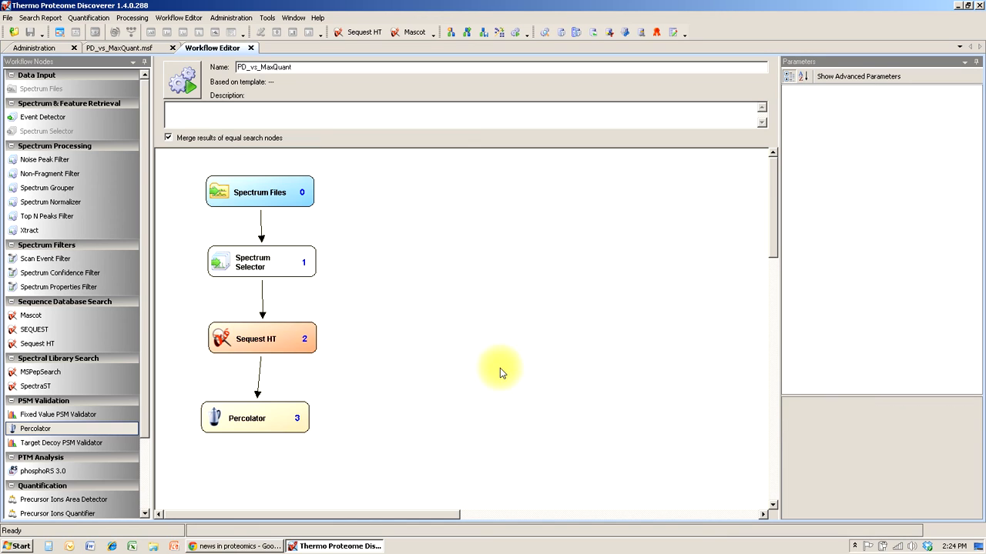
Step: Replace the Percolator node with a Target Decoy PSM Validator connected to Sequest HT and aligned beneath it
{"action": "left_click", "coordinate": [282, 418]}
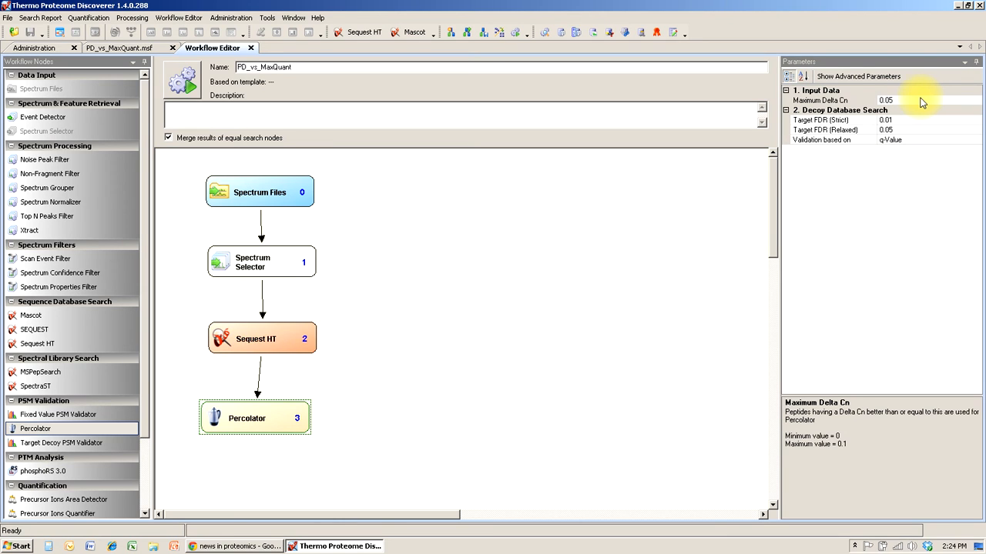
{"action": "key", "text": "Delete"}
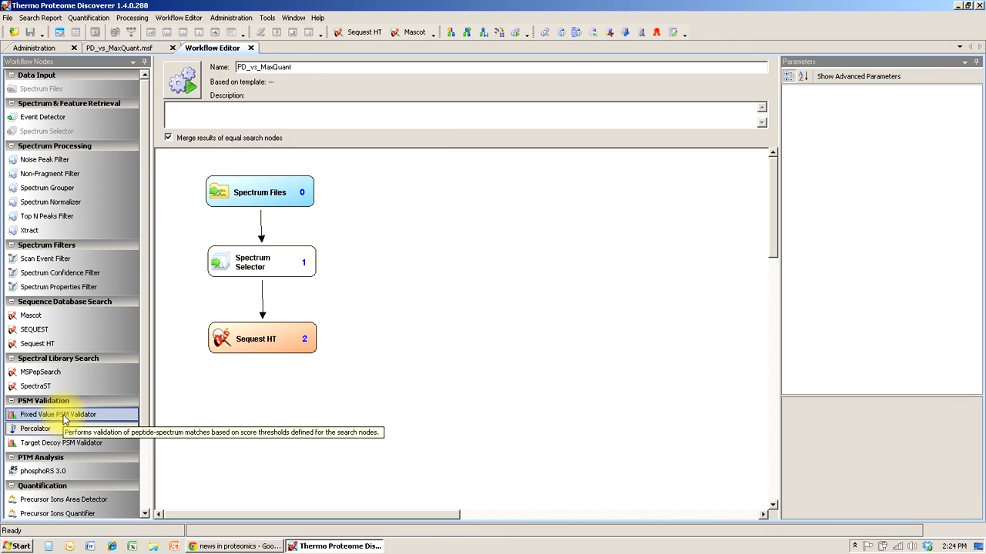
{"action": "left_click_drag", "start_coordinate": [66, 442], "coordinate": [250, 414]}
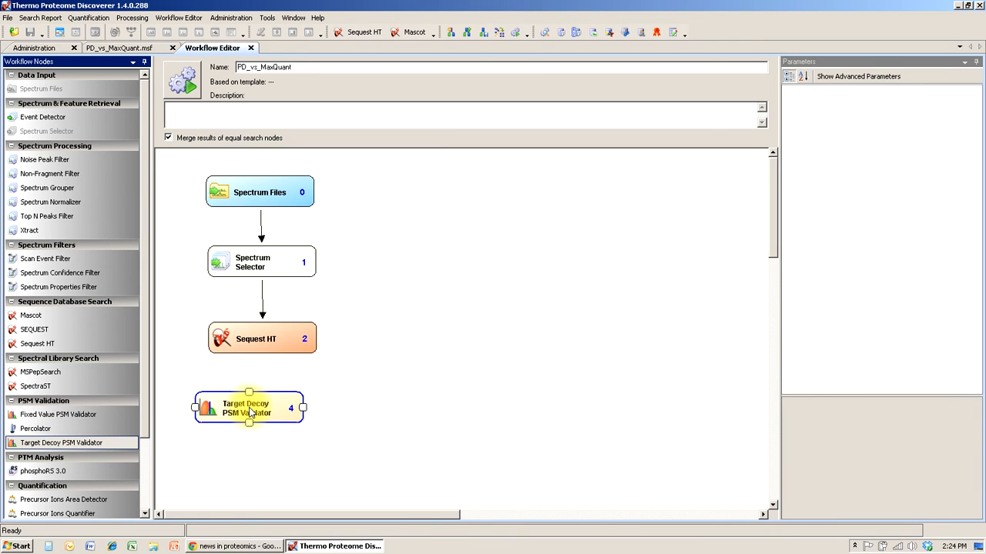
{"action": "left_click_drag", "start_coordinate": [270, 349], "coordinate": [258, 420]}
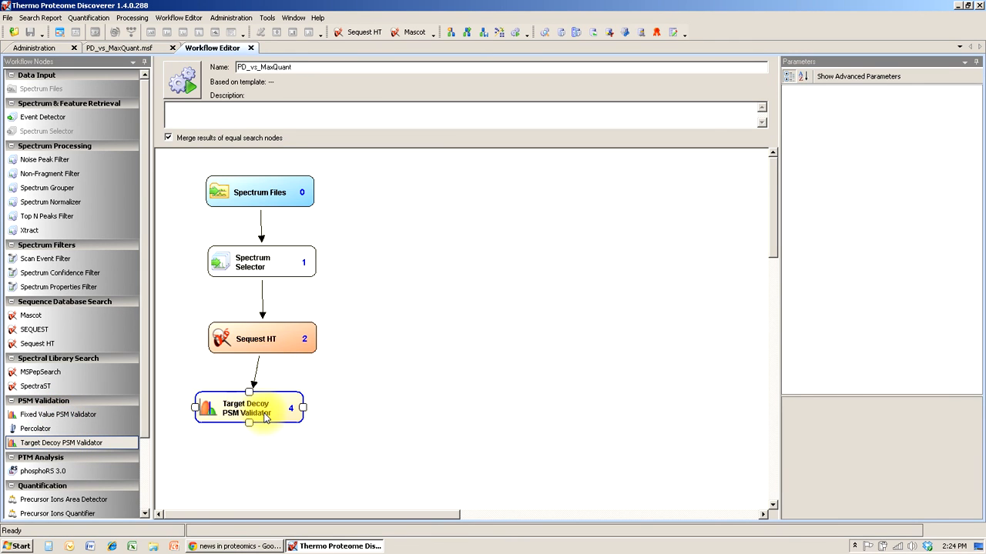
{"action": "left_click", "coordinate": [266, 415]}
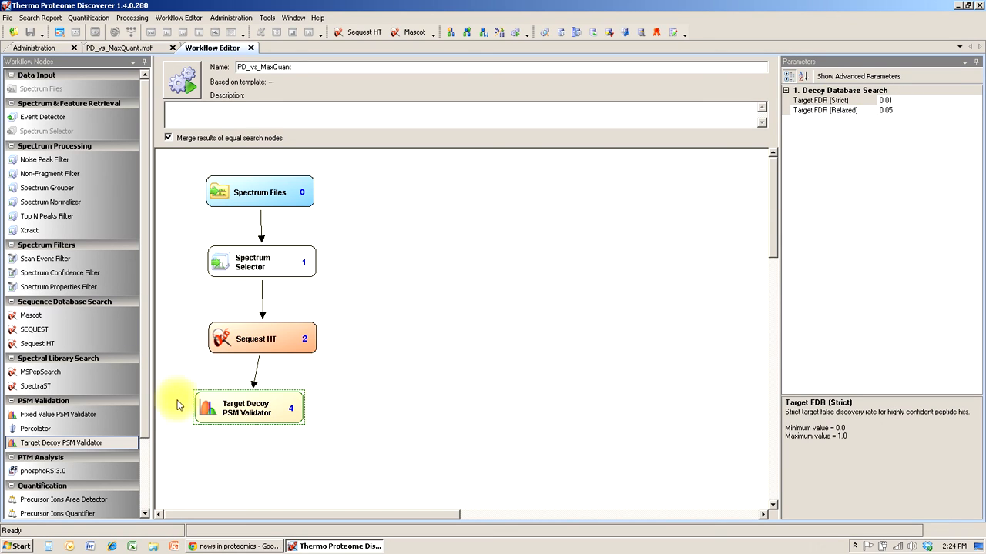
{"action": "left_click_drag", "start_coordinate": [238, 418], "coordinate": [247, 419]}
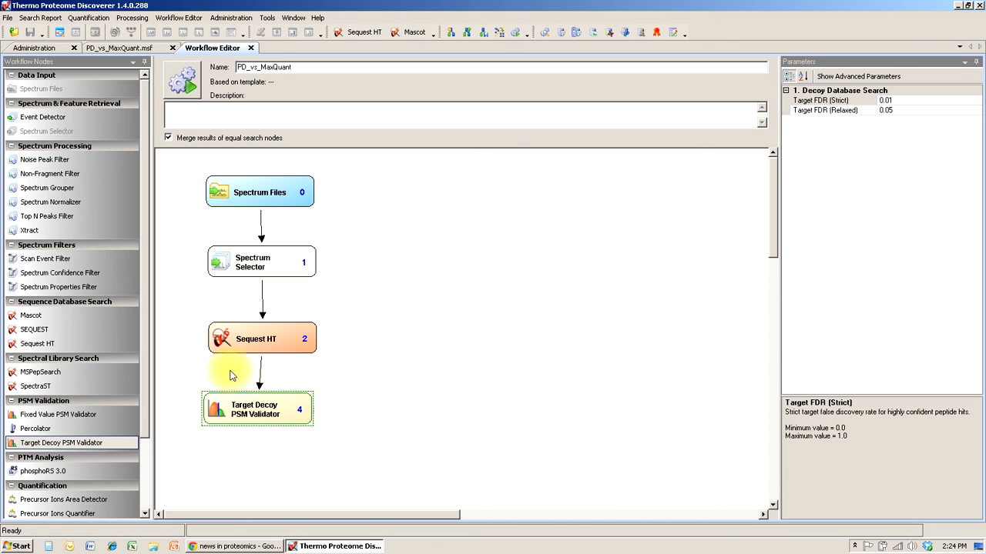
Step: Add a Mascot node beside Sequest HT and connect it between the Spectrum Selector and the Target Decoy PSM Validator
{"action": "left_click", "coordinate": [299, 350]}
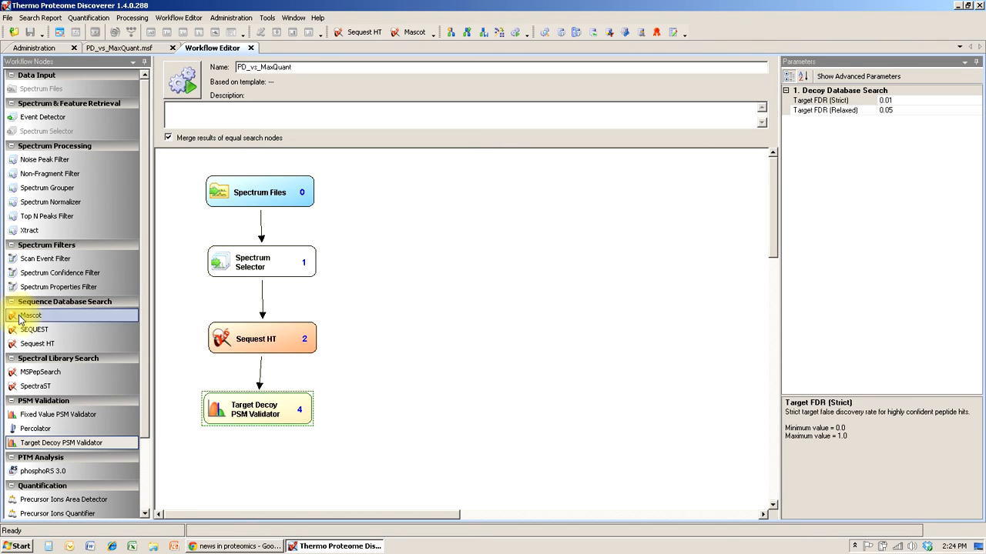
{"action": "left_click_drag", "start_coordinate": [30, 317], "coordinate": [399, 350]}
{"action": "left_click", "coordinate": [308, 264]}
{"action": "left_click_drag", "start_coordinate": [308, 264], "coordinate": [296, 410]}
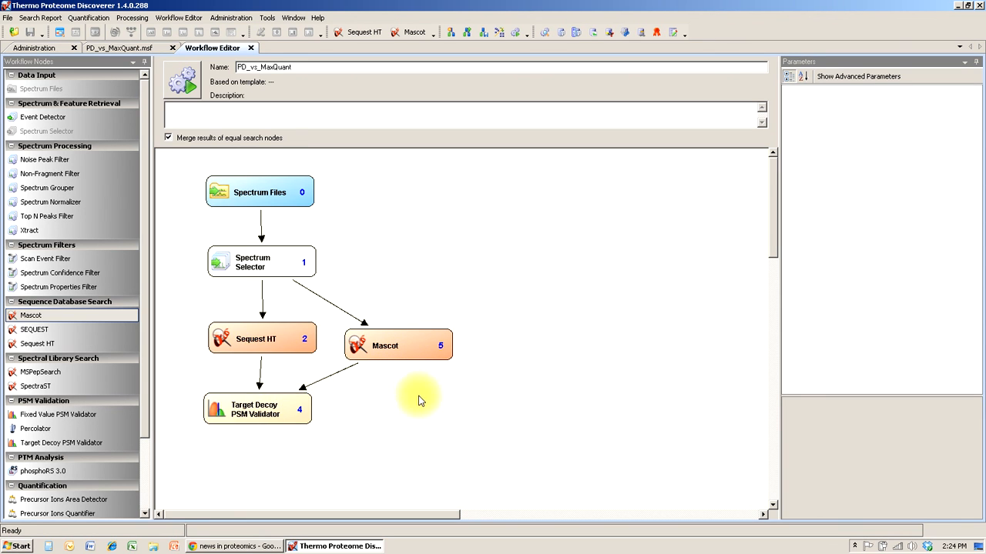
{"action": "left_click", "coordinate": [248, 343]}
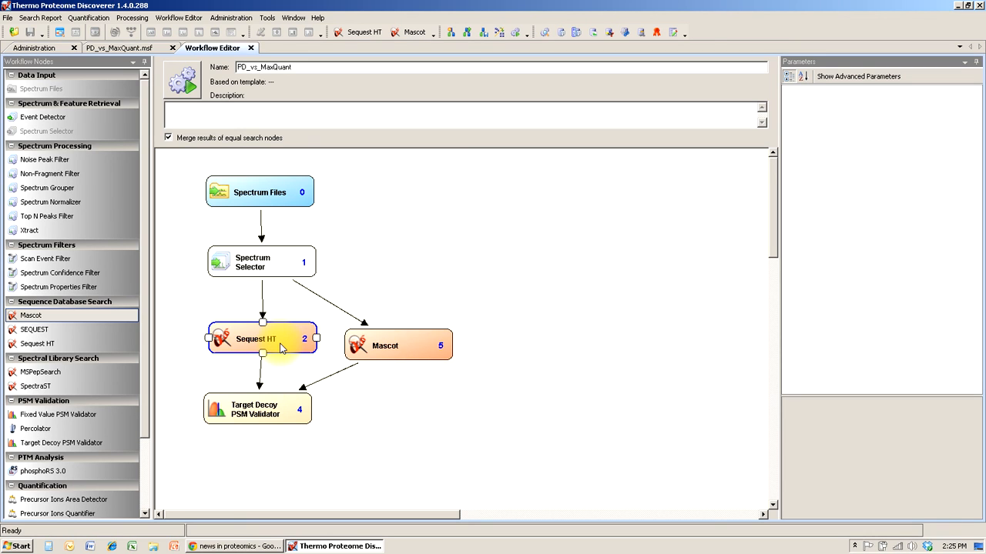
{"action": "left_click", "coordinate": [286, 297]}
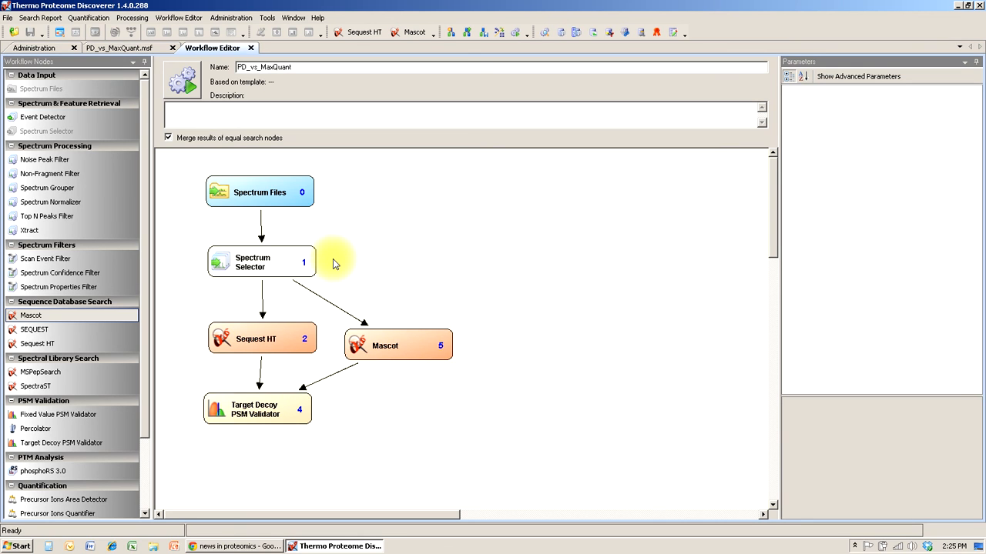
{"action": "left_click", "coordinate": [270, 342]}
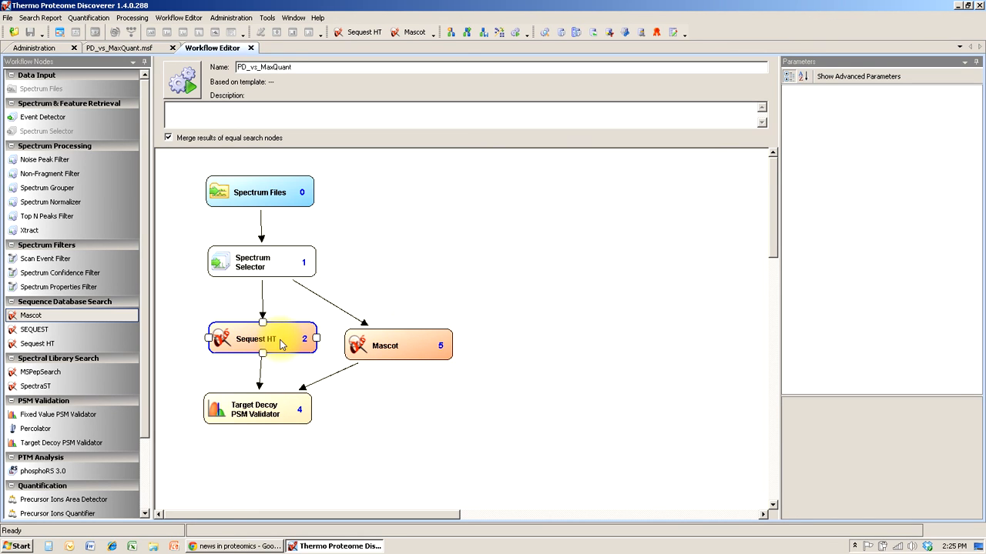
{"action": "left_click", "coordinate": [432, 343]}
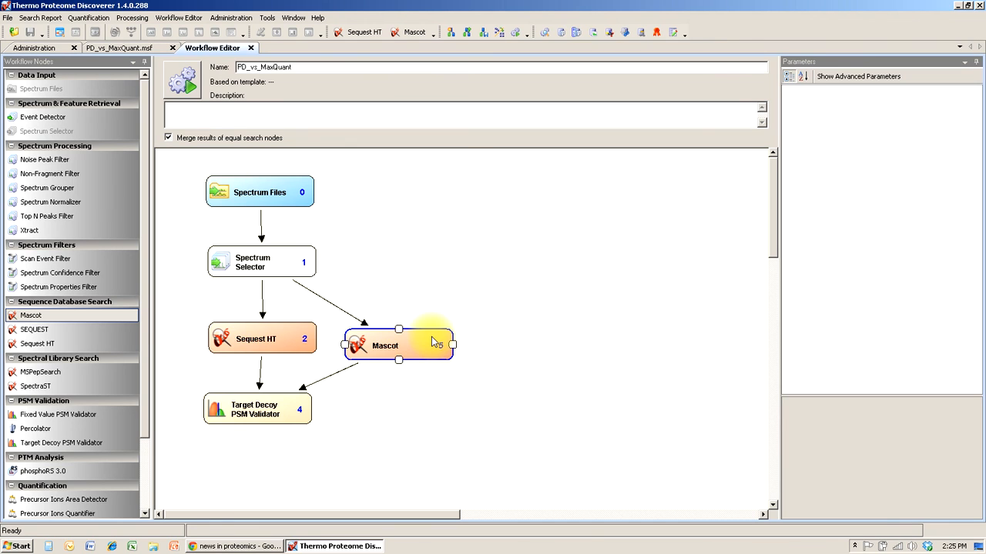
{"action": "left_click", "coordinate": [259, 404]}
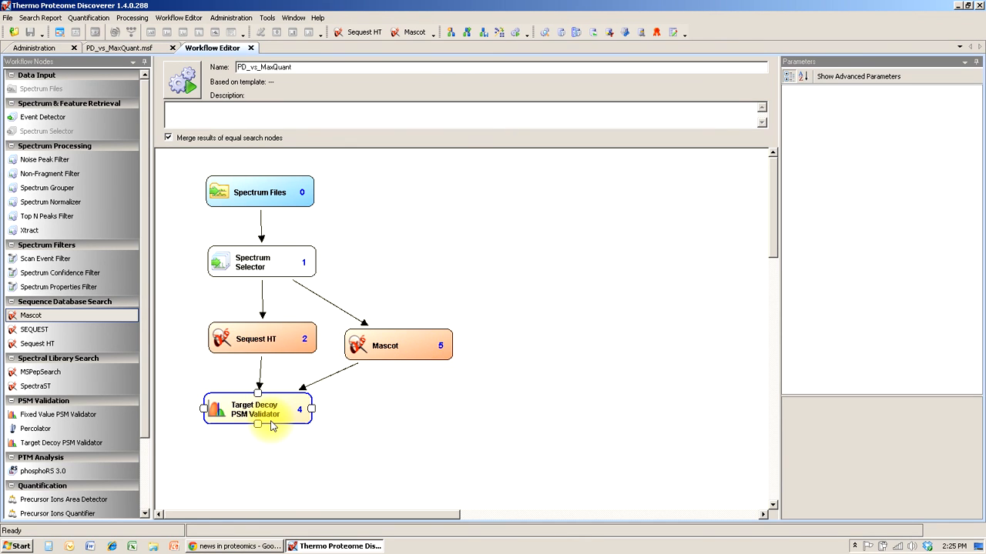
{"action": "left_click", "coordinate": [348, 377]}
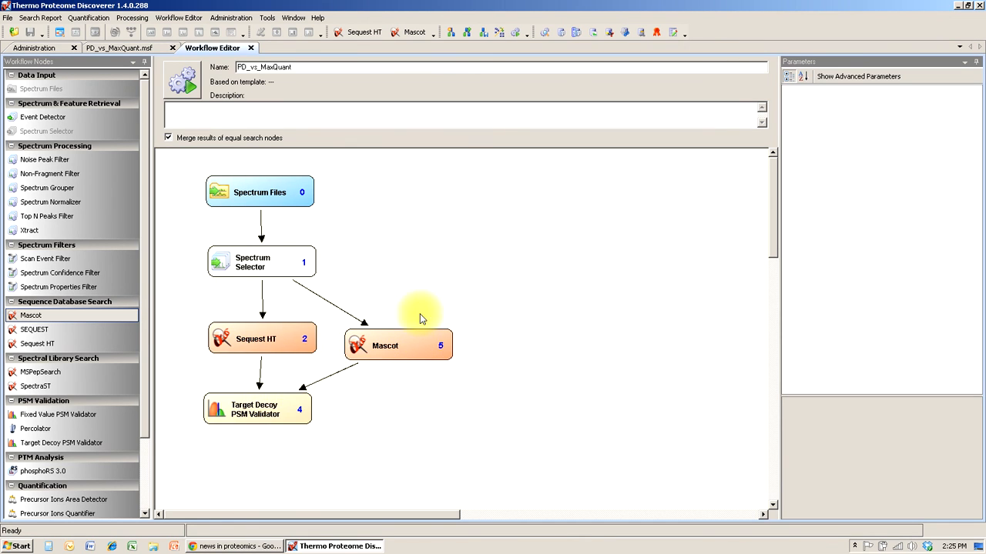
Step: Arrange the workflow nodes with Auto Layout and renumber them with Auto Number
{"action": "right_click", "coordinate": [410, 196]}
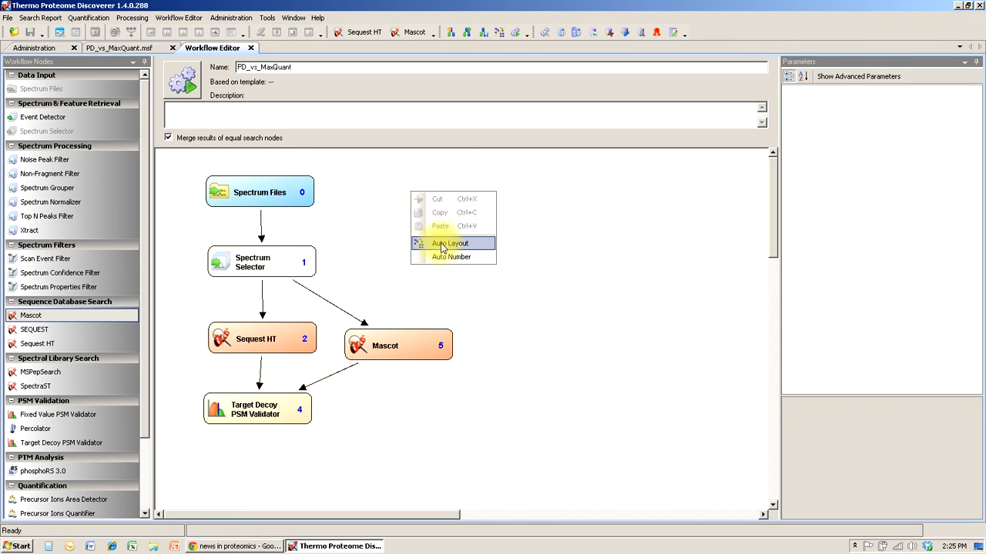
{"action": "left_click", "coordinate": [488, 242]}
{"action": "right_click", "coordinate": [371, 216]}
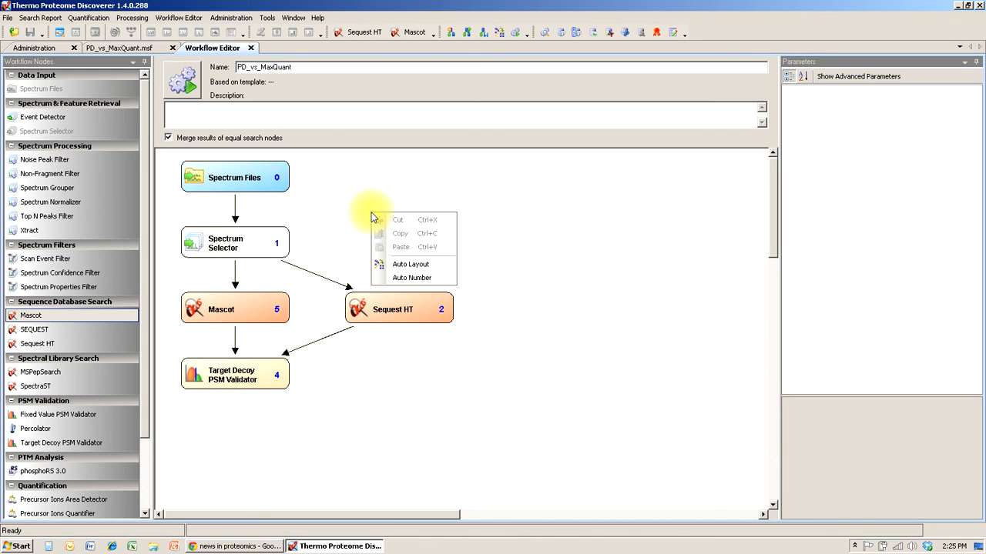
{"action": "left_click", "coordinate": [406, 277]}
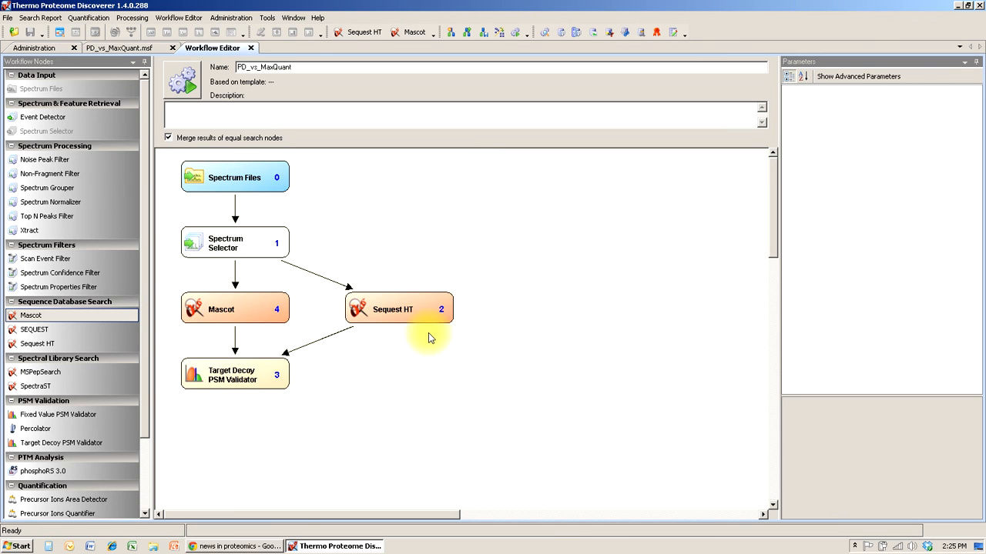
{"action": "left_click", "coordinate": [231, 300]}
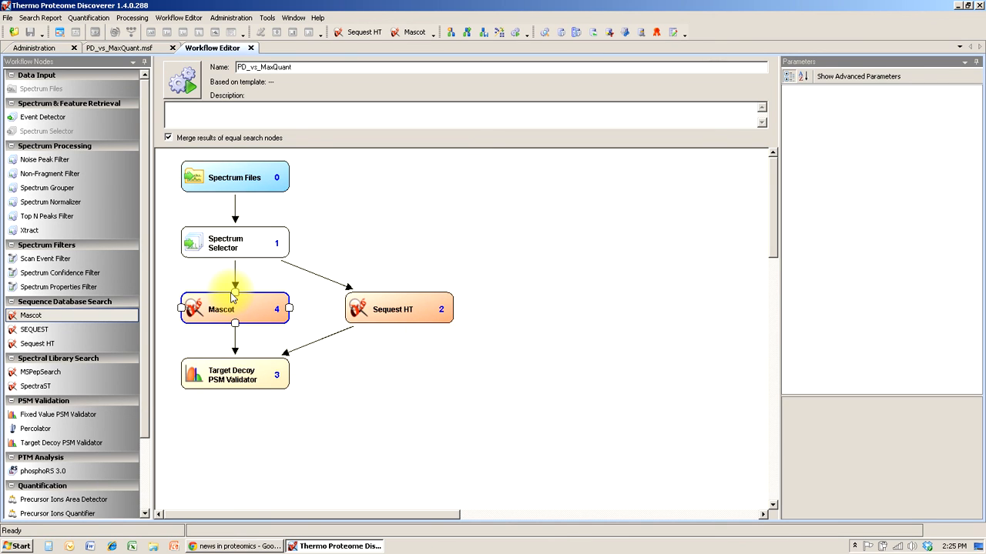